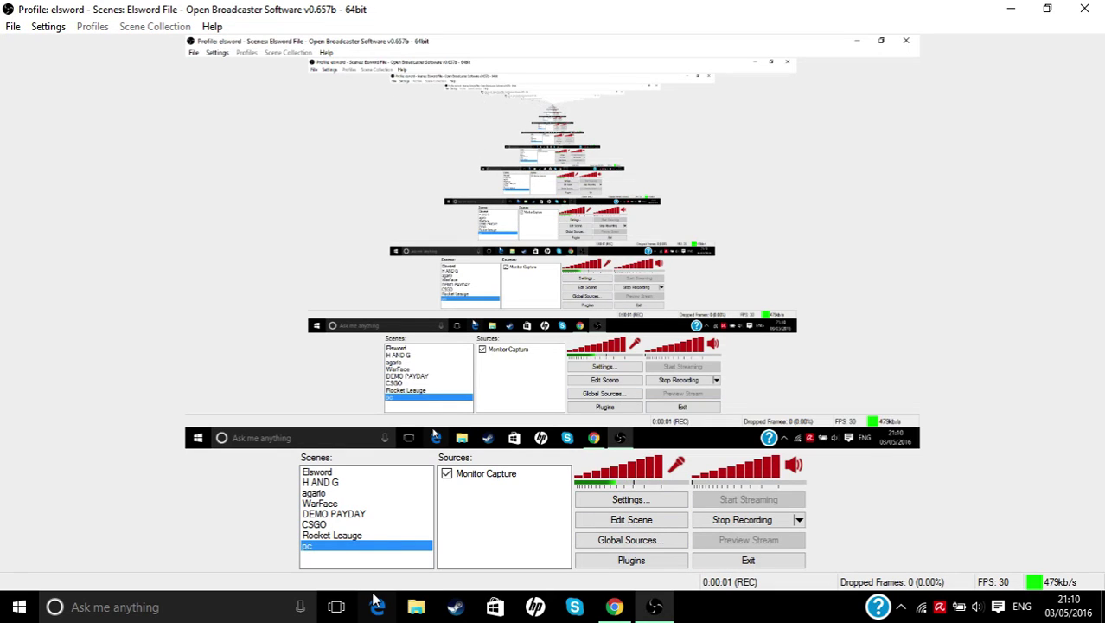
- Launch Microsoft Edge from the taskbar and load obsproject.com
click(377, 604)
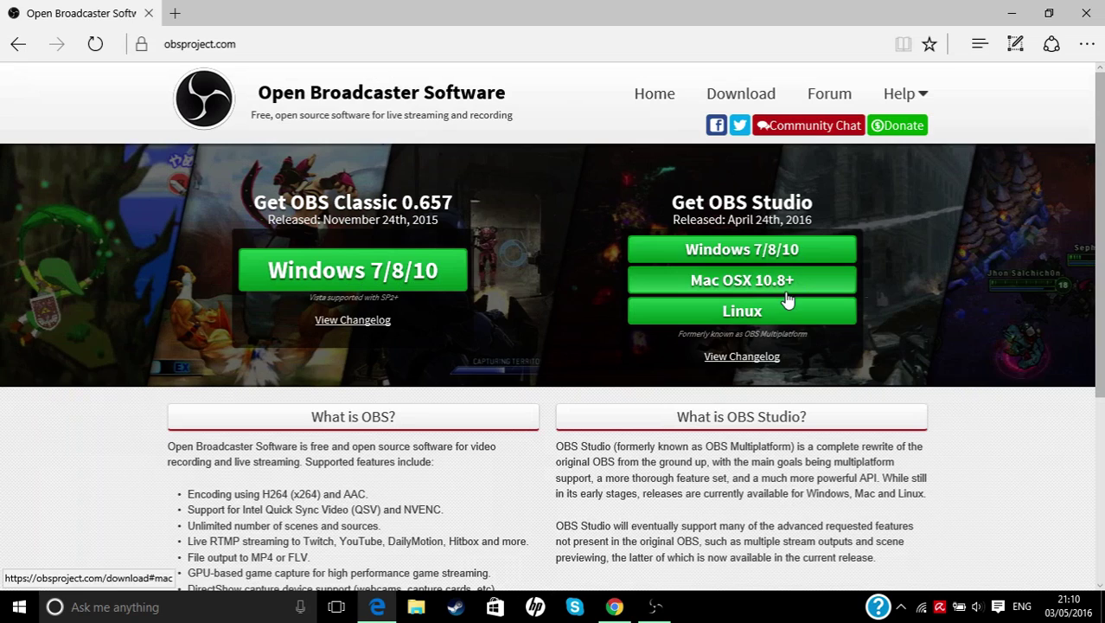
- Switch from the Edge browser back to the OBS Classic window
click(1012, 13)
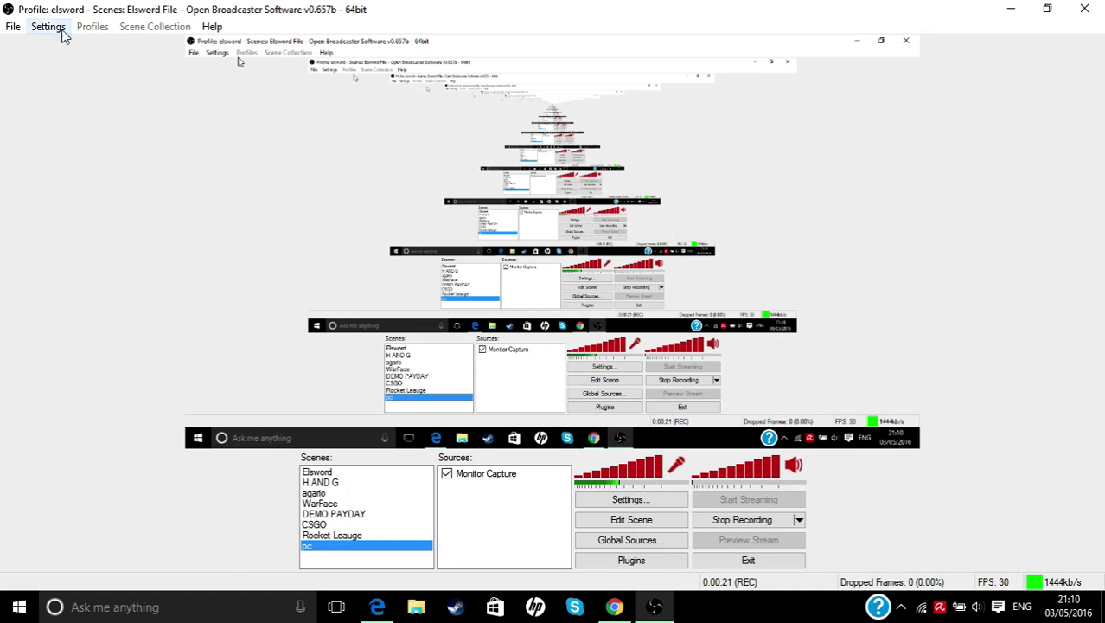
- Open Settings and reselect English as the interface language on the General page
click(618, 502)
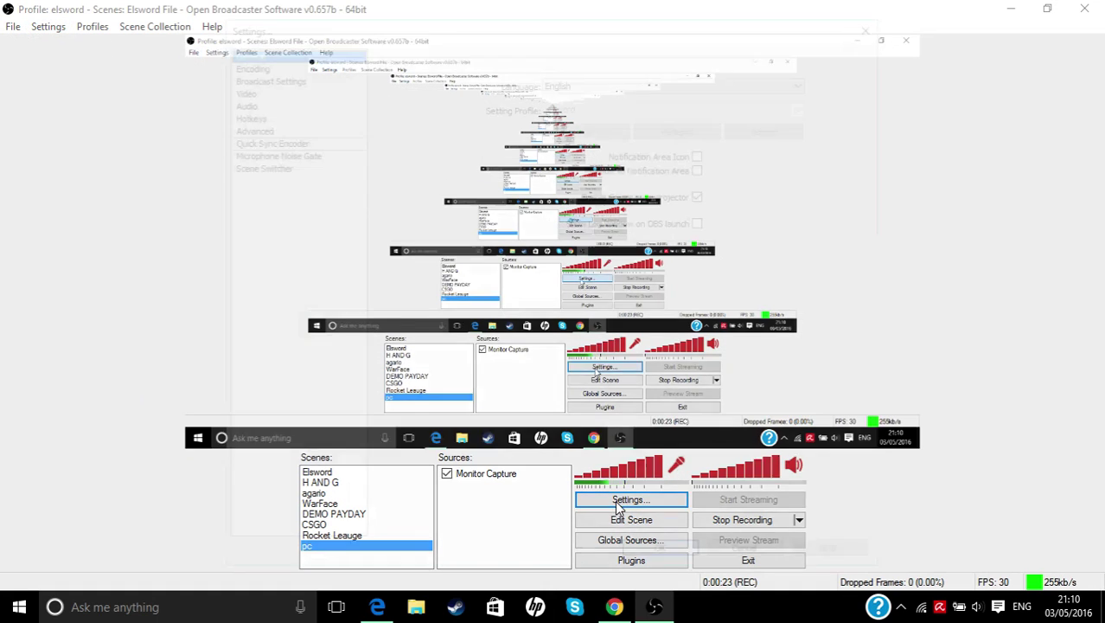
click(620, 77)
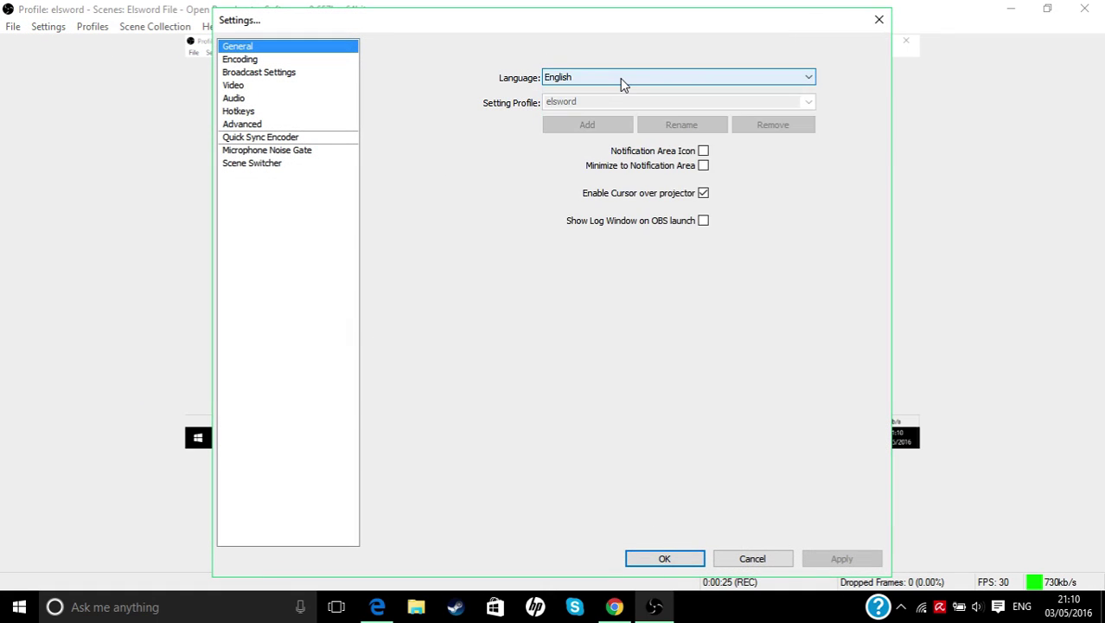
click(618, 81)
click(629, 90)
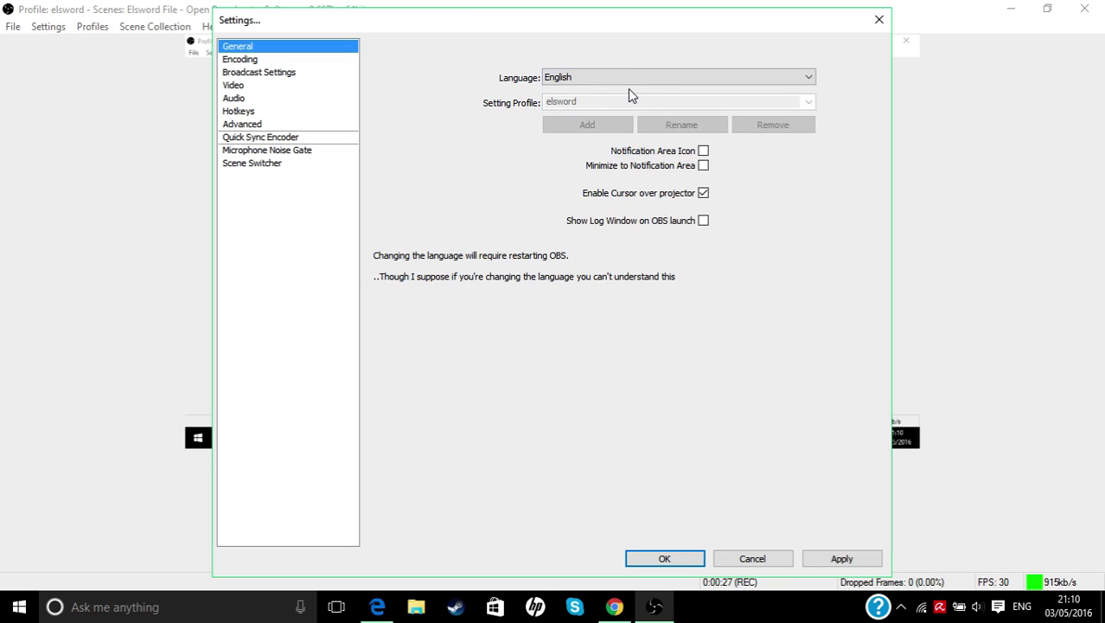
- Apply the general settings, then keep x264 at quality balance 7, 2500 max bitrate and 48 audio bitrate
click(287, 61)
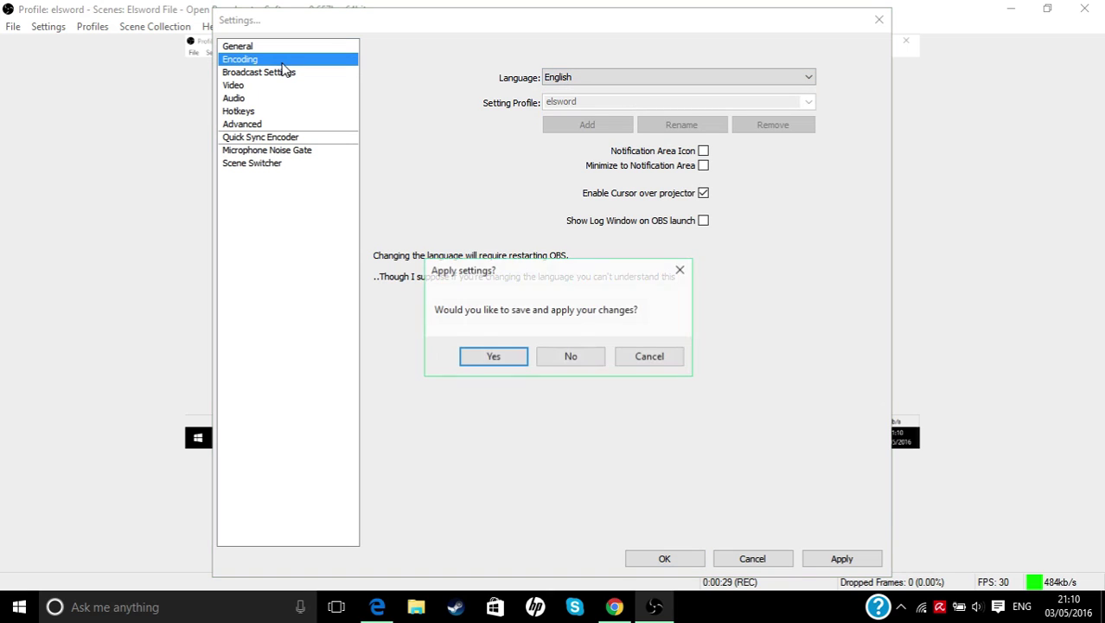
click(478, 359)
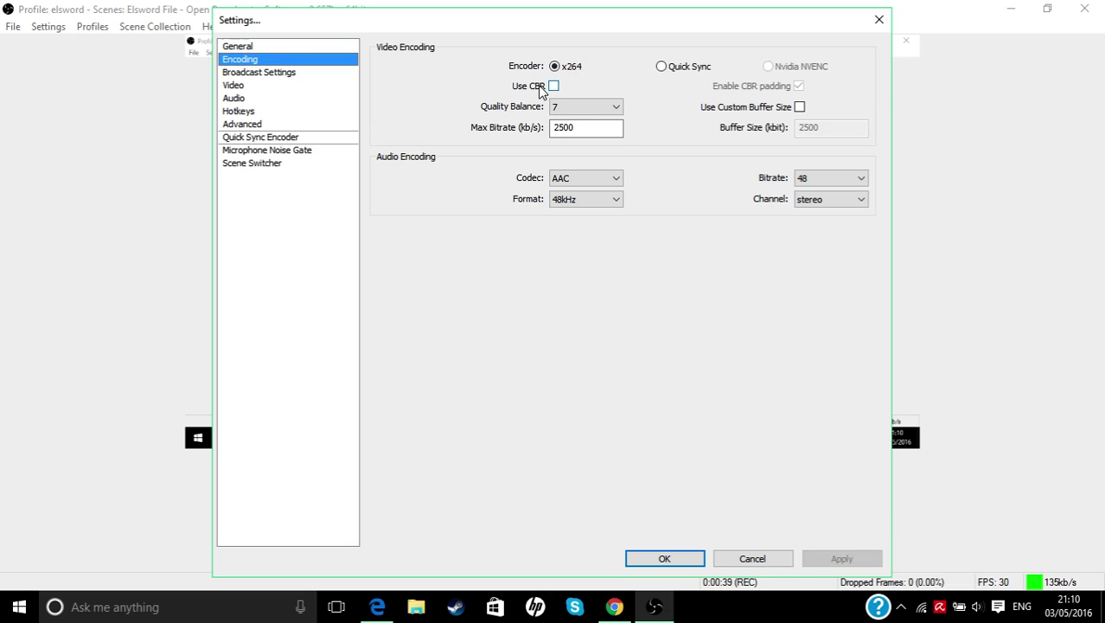
click(584, 105)
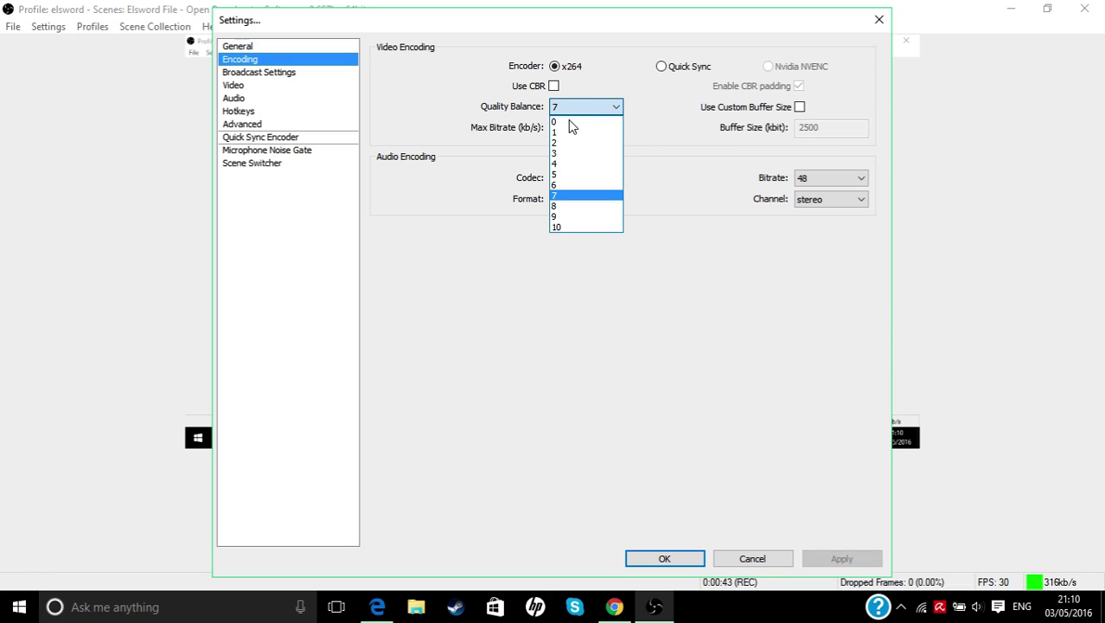
click(434, 213)
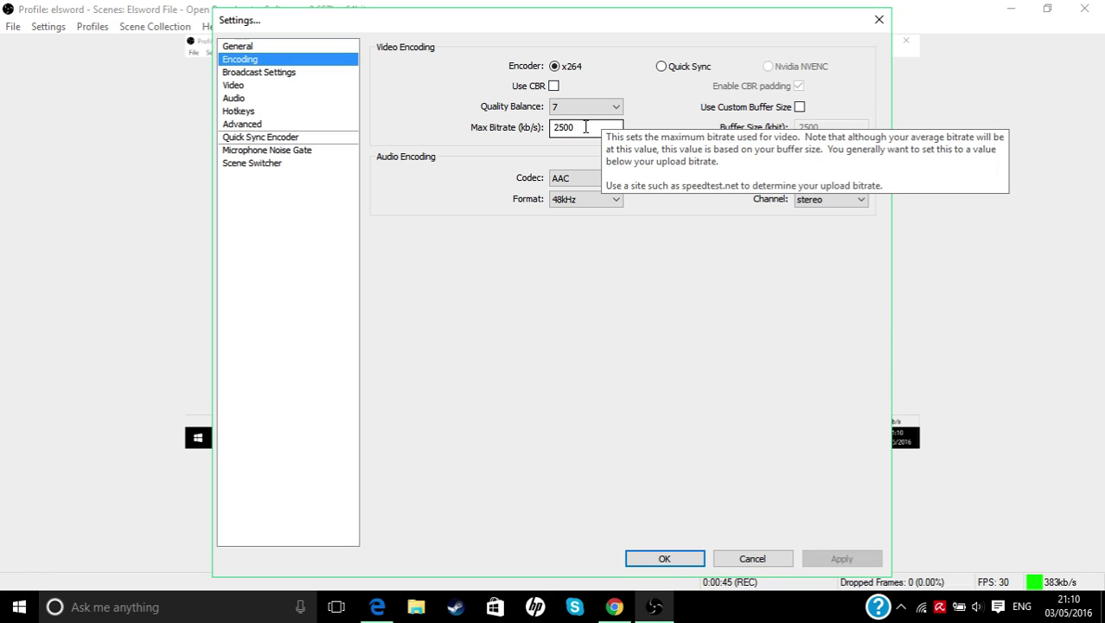
click(586, 128)
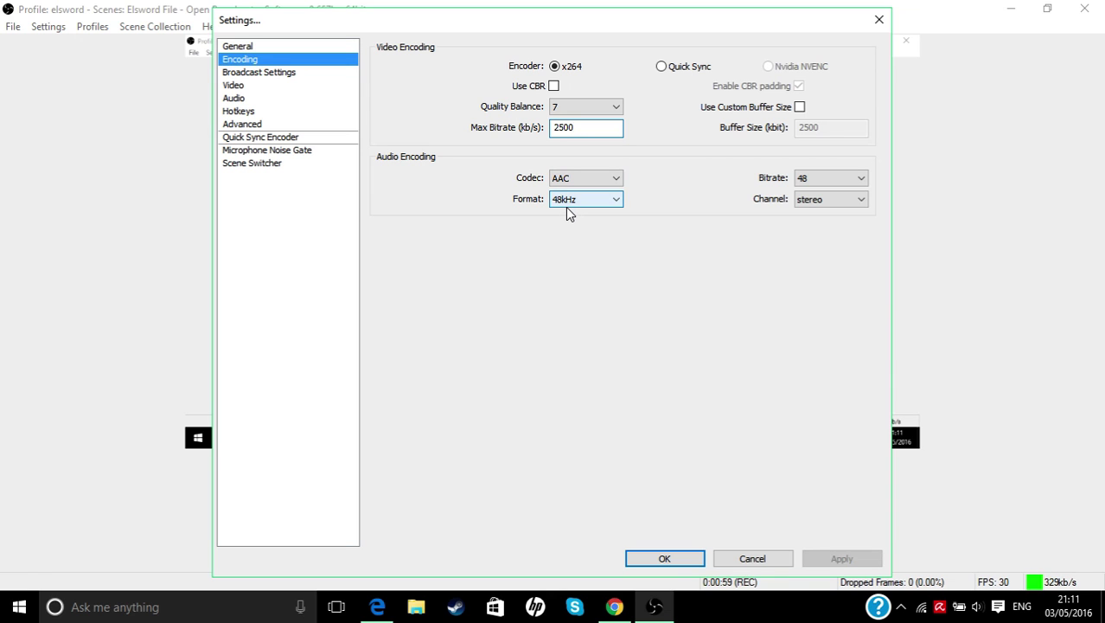
click(819, 180)
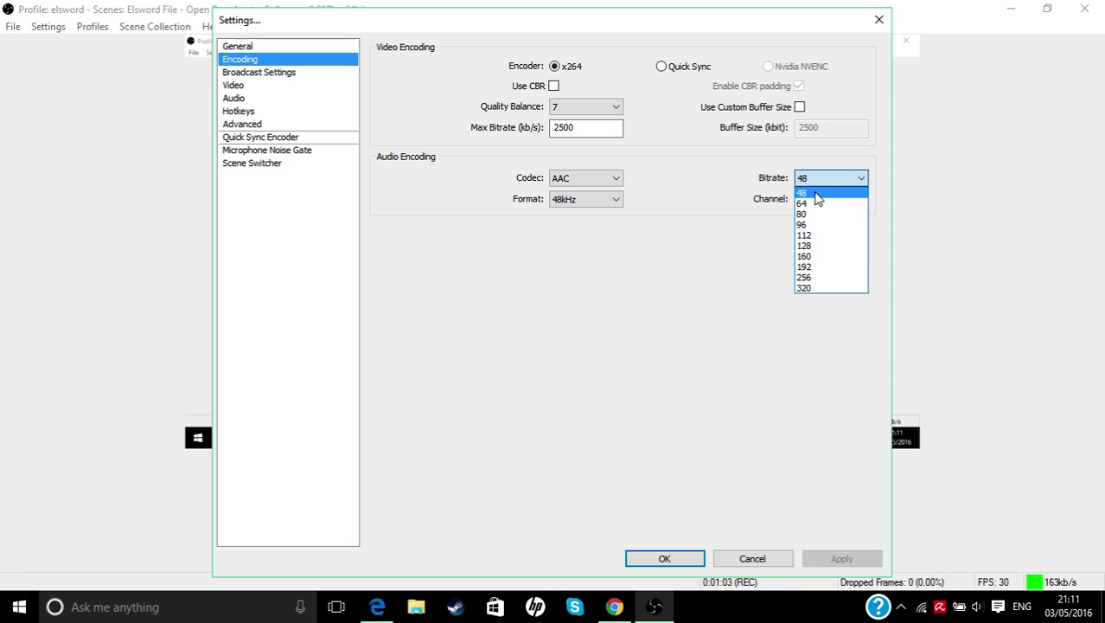
click(815, 193)
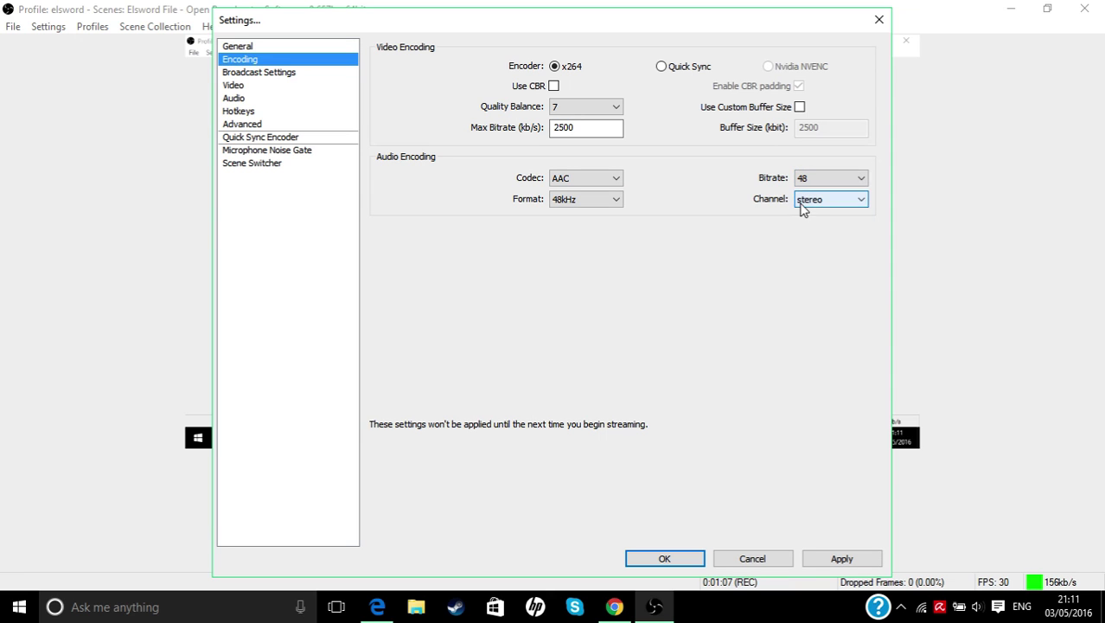
- Apply the encoding changes and go to the Broadcast Settings page
click(312, 84)
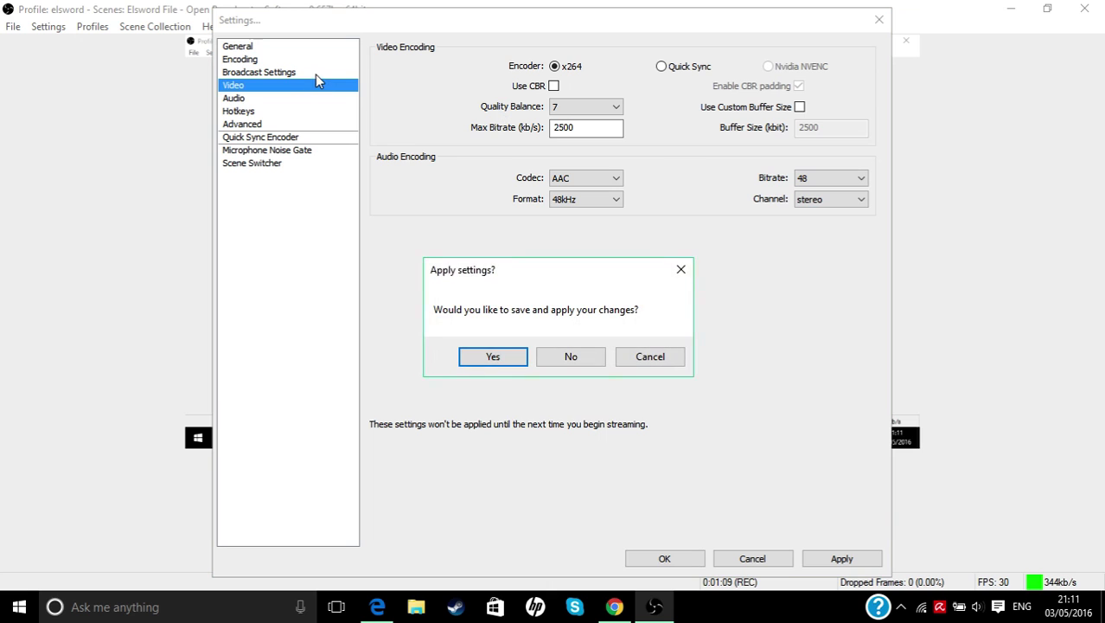
click(491, 356)
click(321, 75)
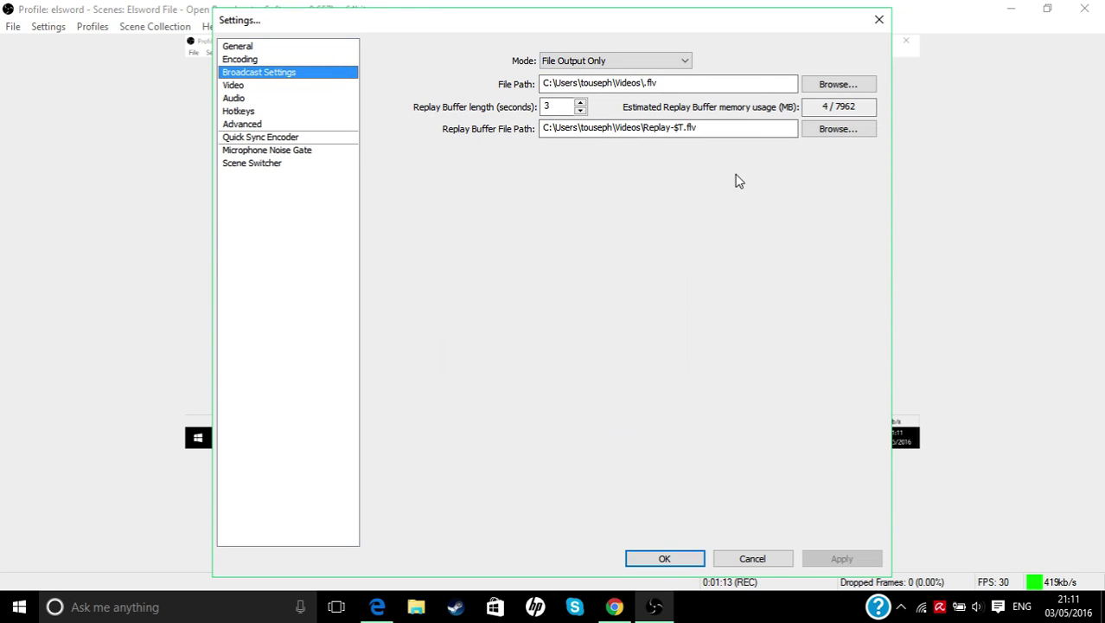
click(310, 86)
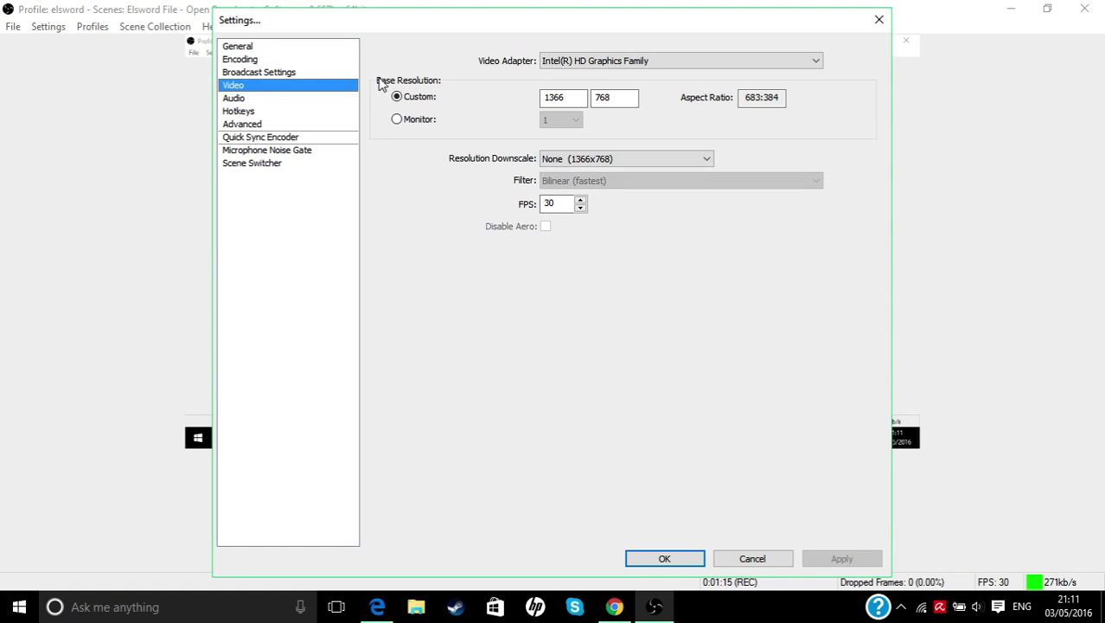
click(292, 75)
- Switch broadcast mode to Live Stream, then back to File Output Only
click(605, 60)
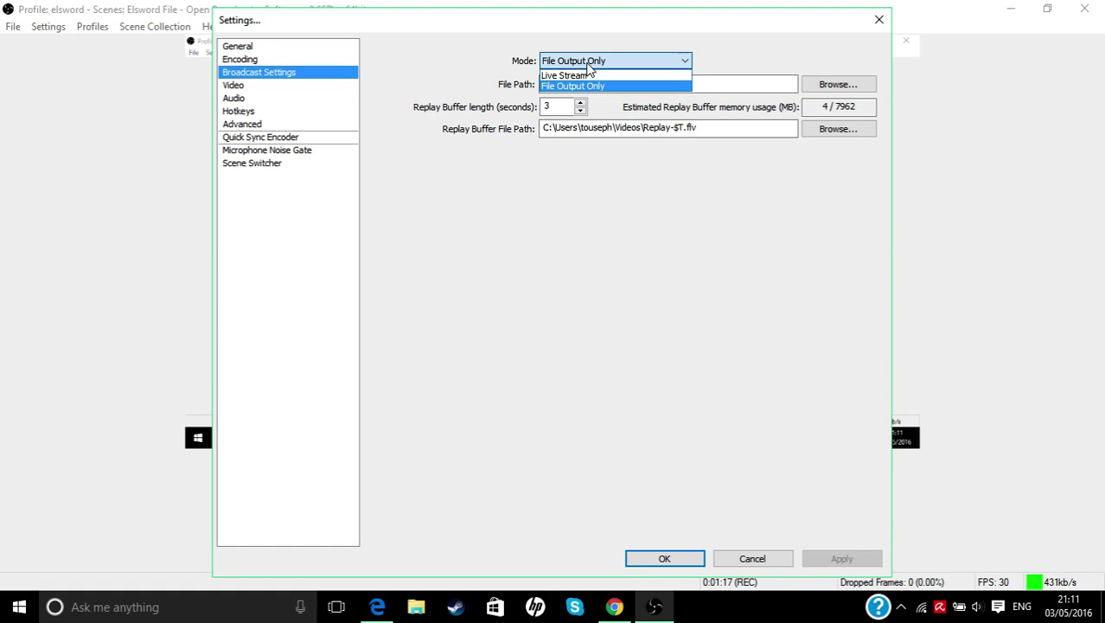
click(595, 73)
click(605, 61)
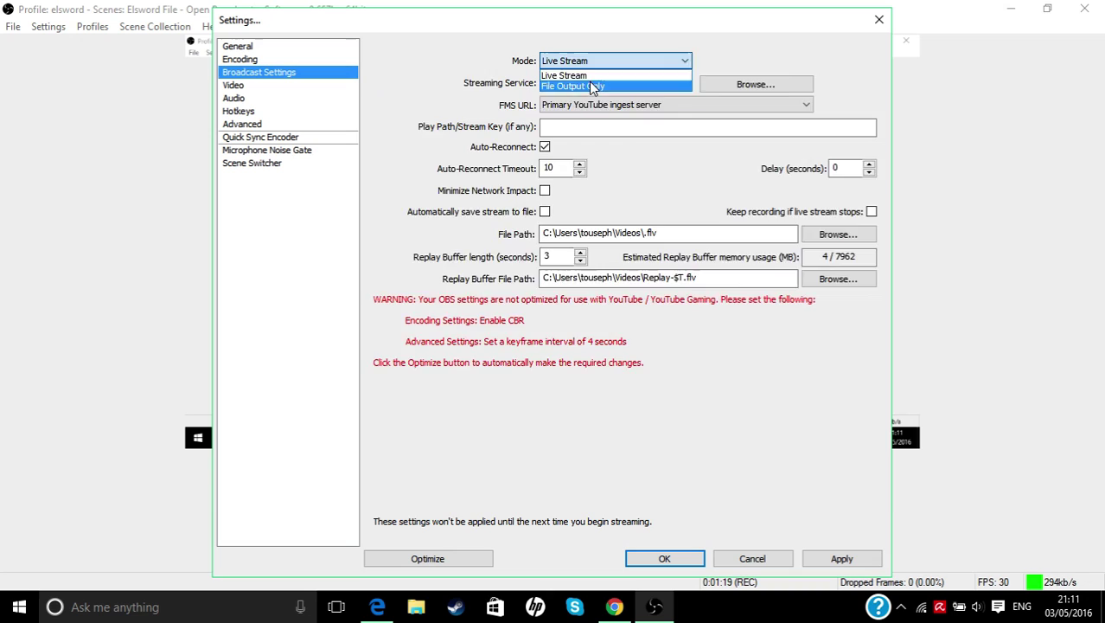
click(596, 81)
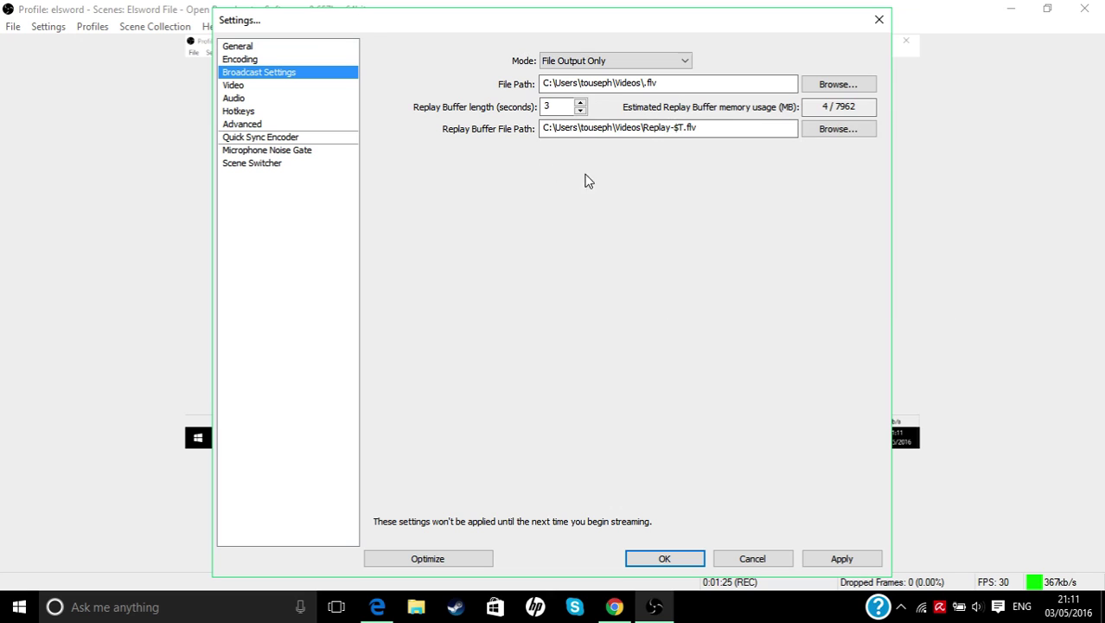
click(285, 86)
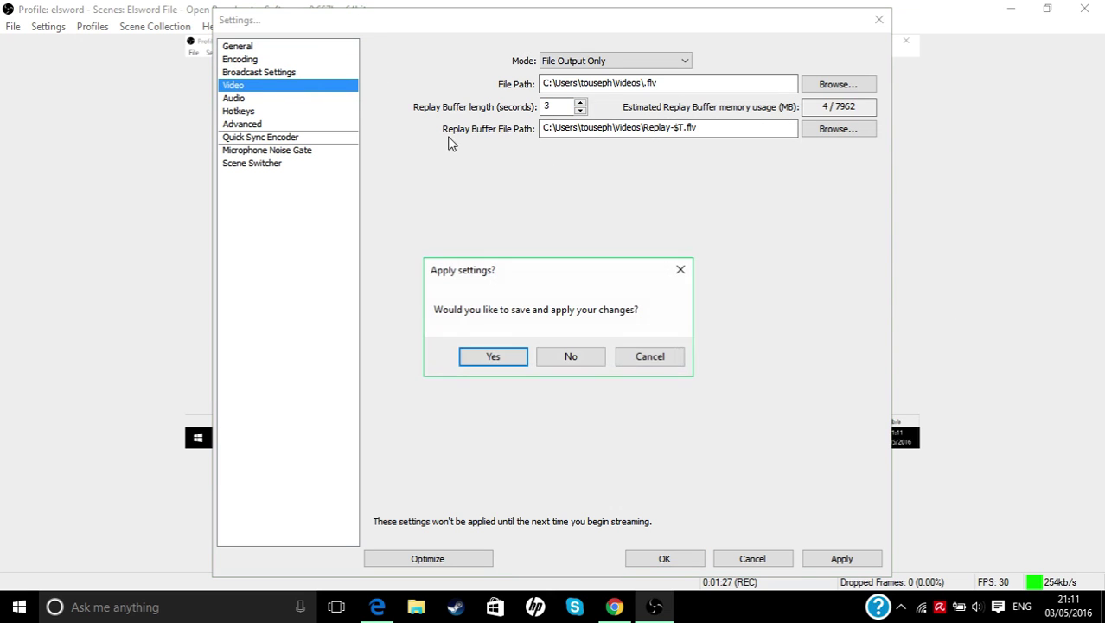
- Apply the broadcast settings and keep Intel HD Graphics Family as the video adapter
click(493, 356)
click(585, 60)
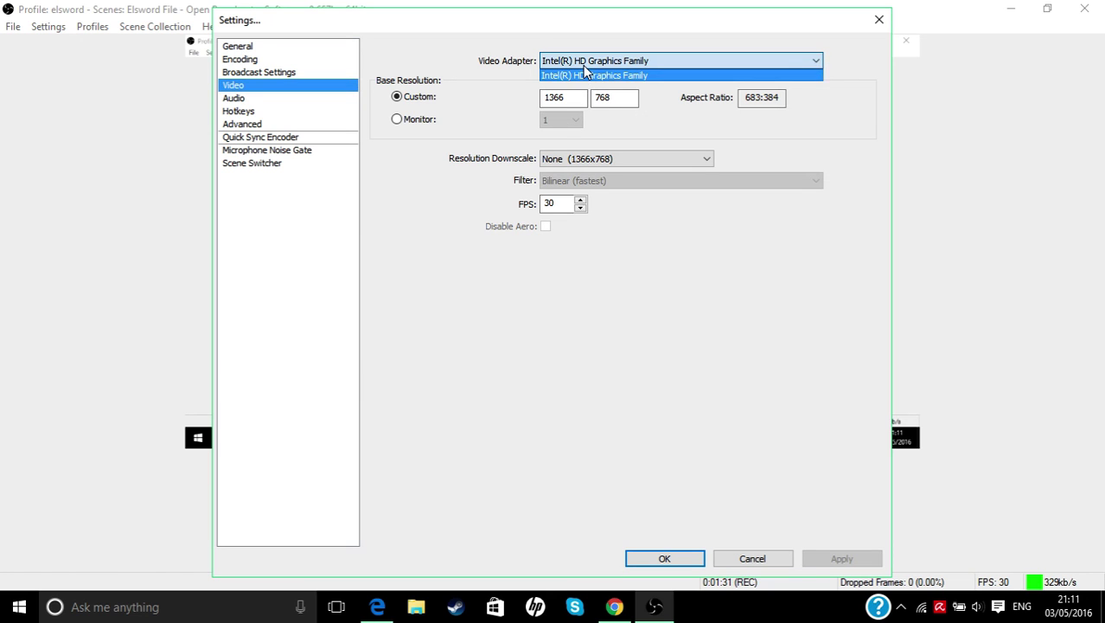
click(585, 74)
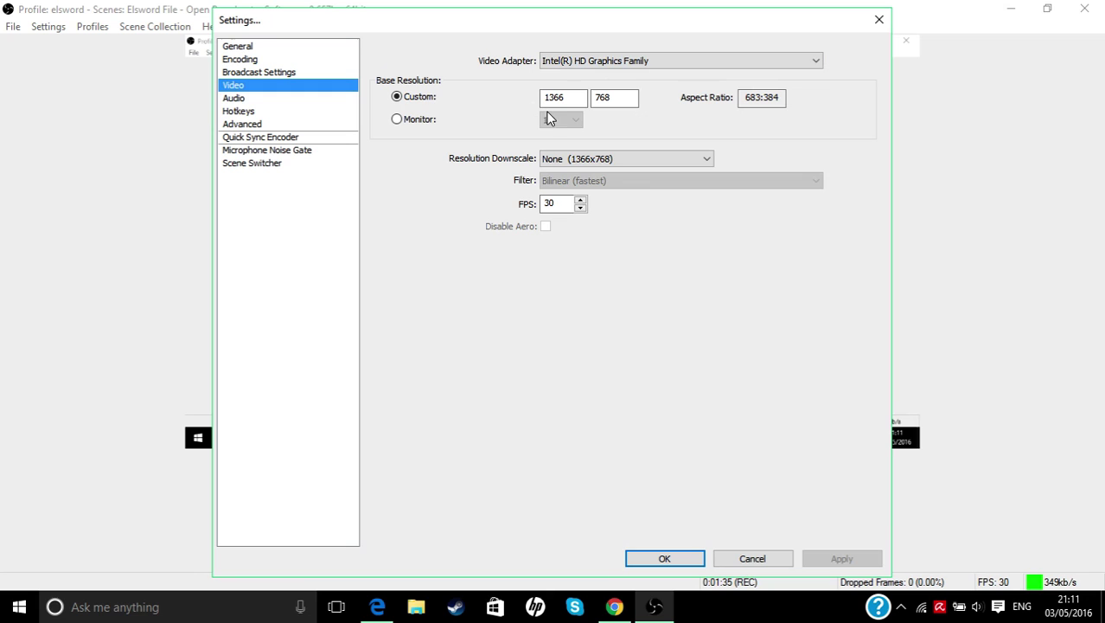
click(710, 54)
click(710, 53)
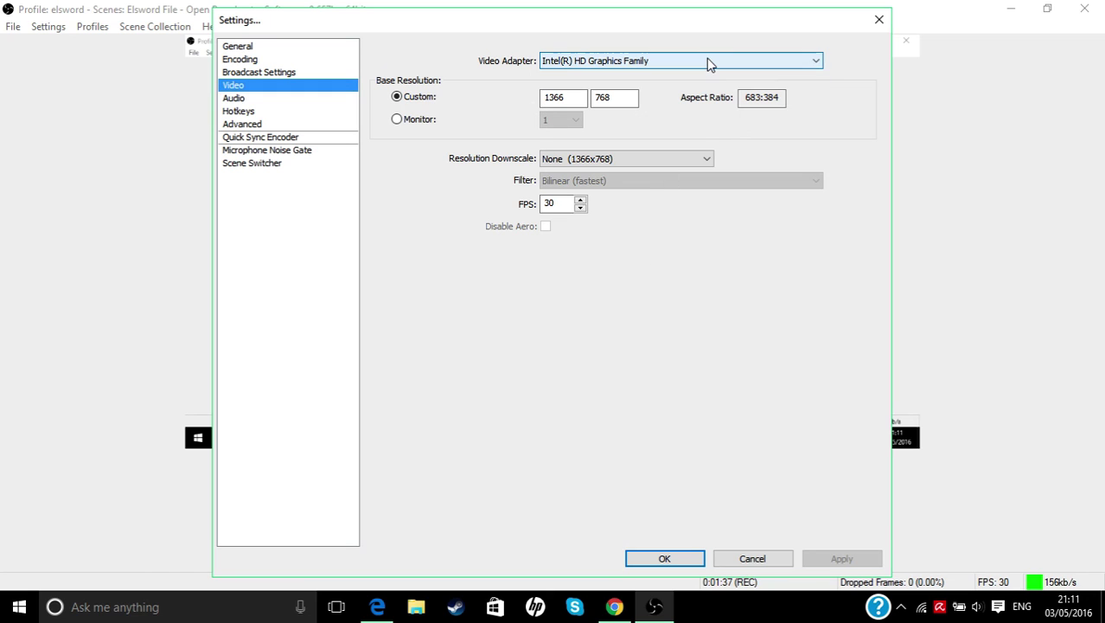
click(711, 64)
click(712, 75)
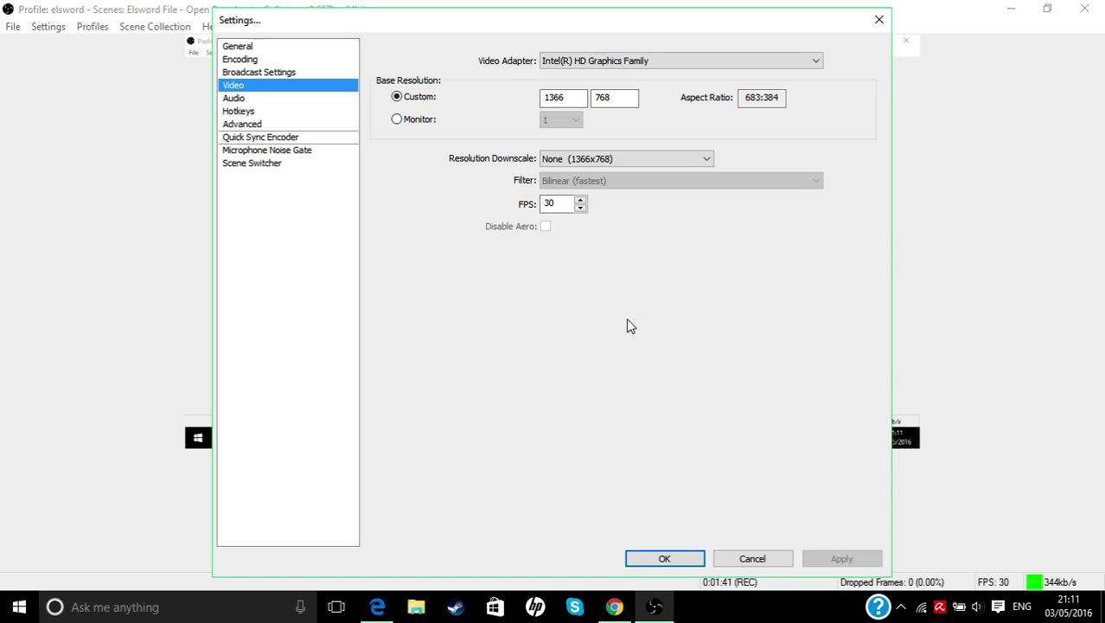
- Check the 1366 x 768 screen resolution on whatismyscreenresolution.com in Chrome
click(614, 606)
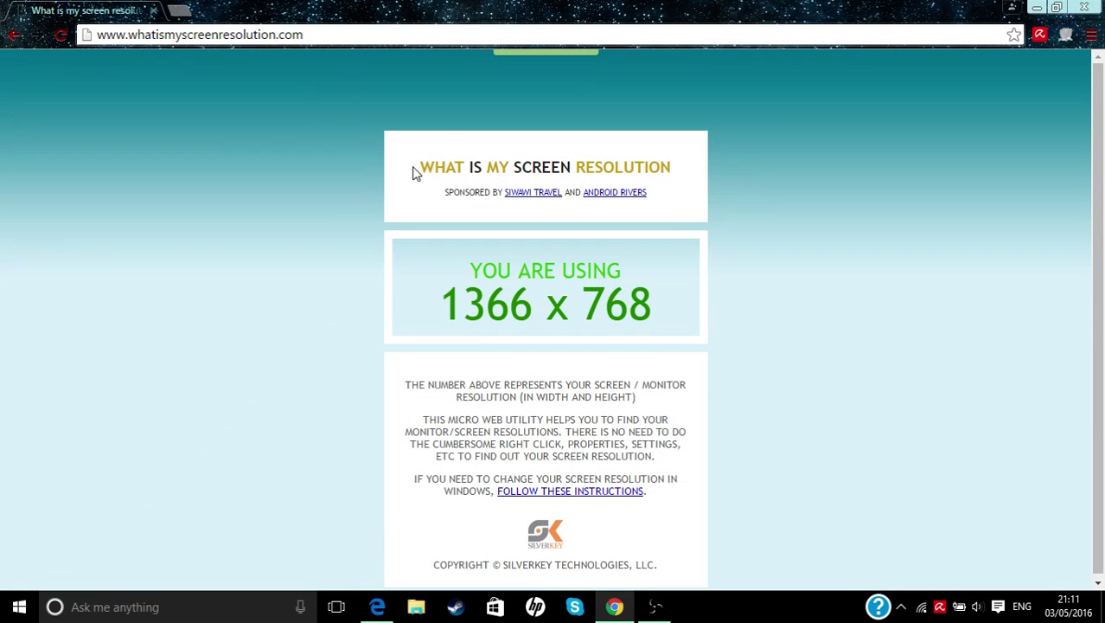
drag(415, 168, 684, 169)
click(688, 175)
- Minimize Chrome and set Resolution Downscale to None (1366x768) on the Video page
click(1037, 8)
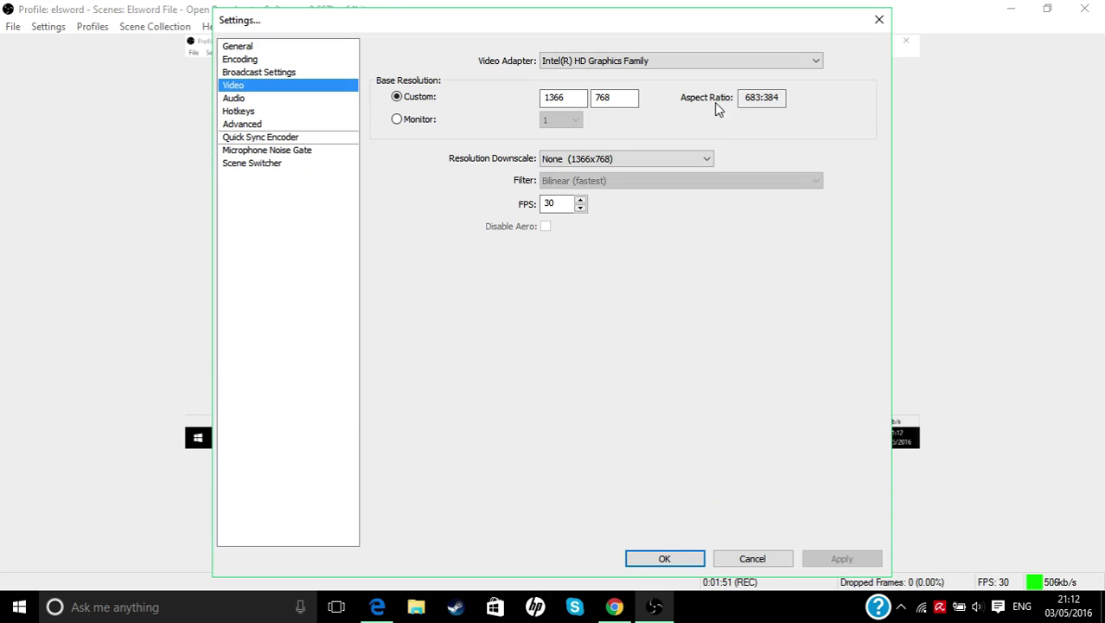
click(568, 167)
click(600, 173)
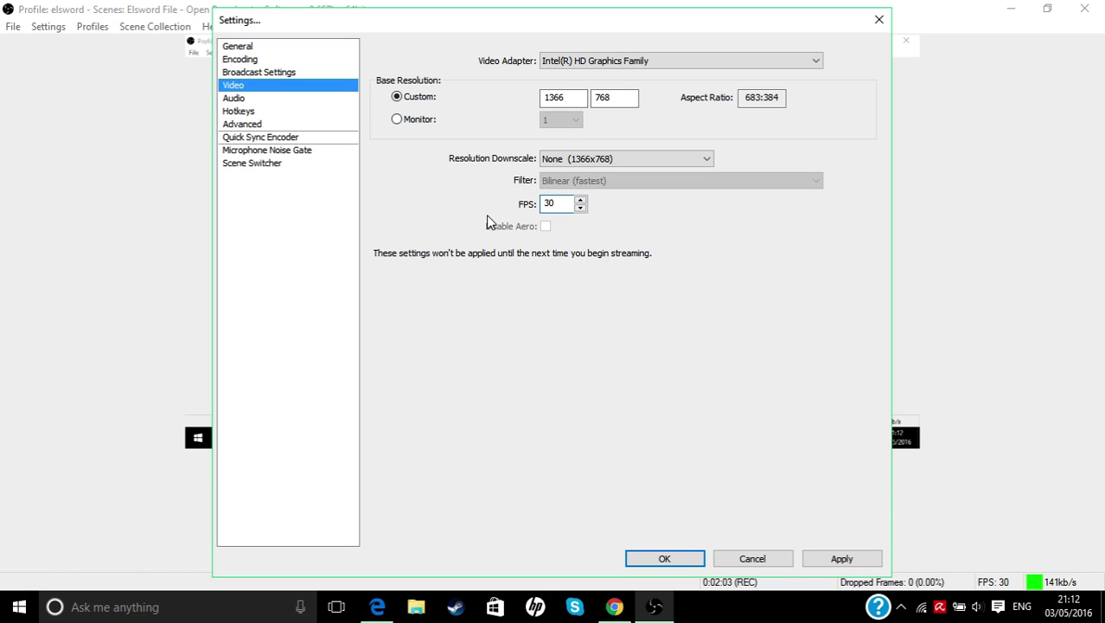
click(260, 101)
- Apply changes, keep the Realtek speakers and front-panel mic devices, and reach Advanced settings
click(485, 354)
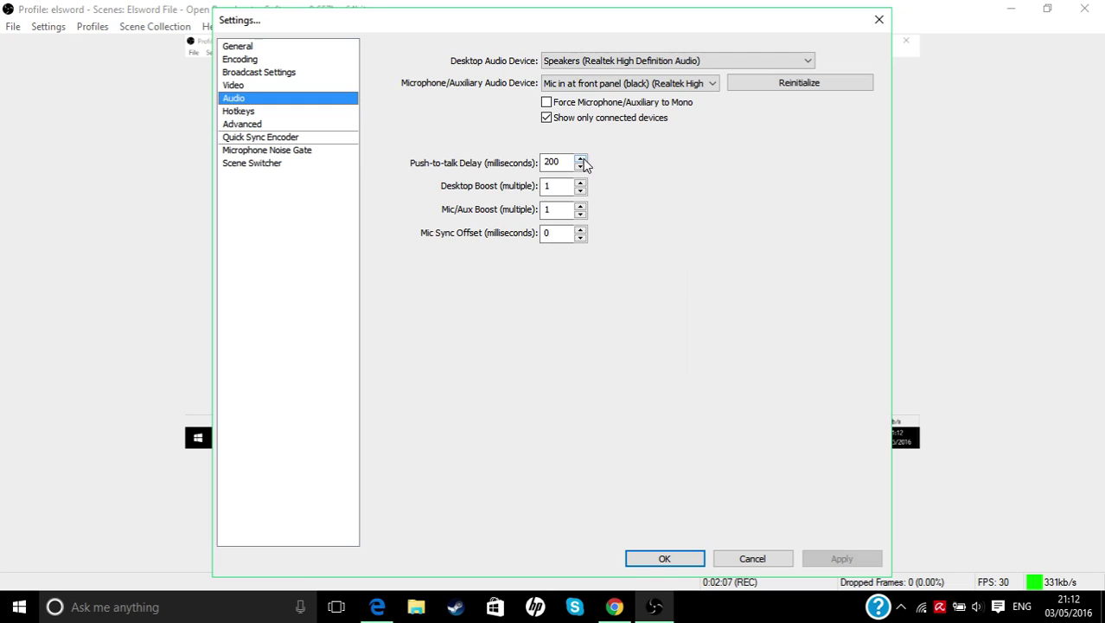
click(615, 59)
click(616, 59)
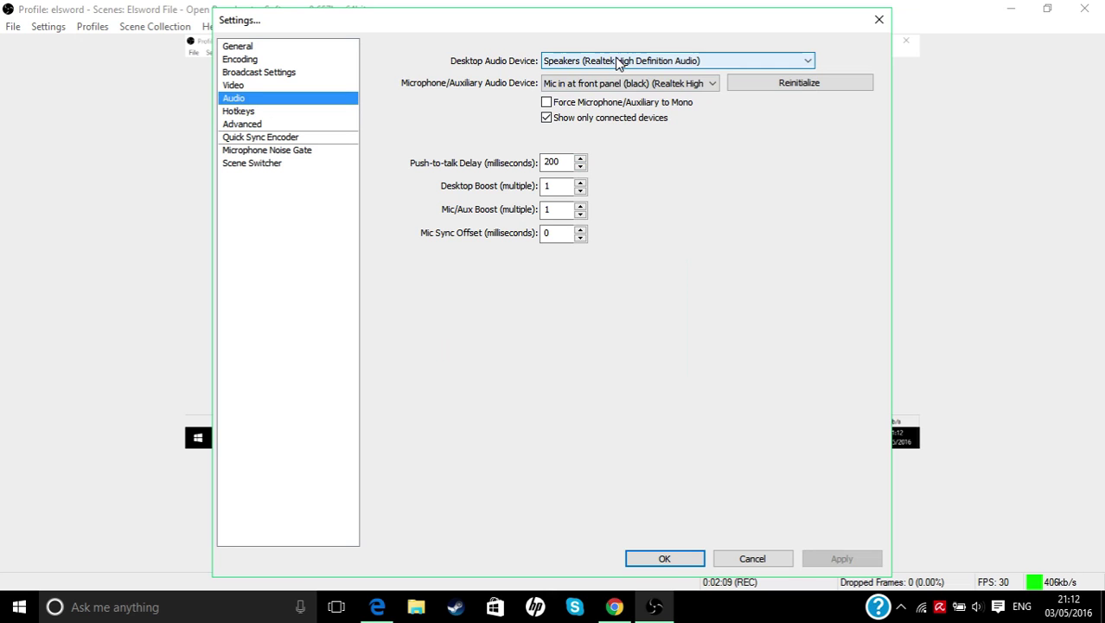
click(636, 84)
click(634, 83)
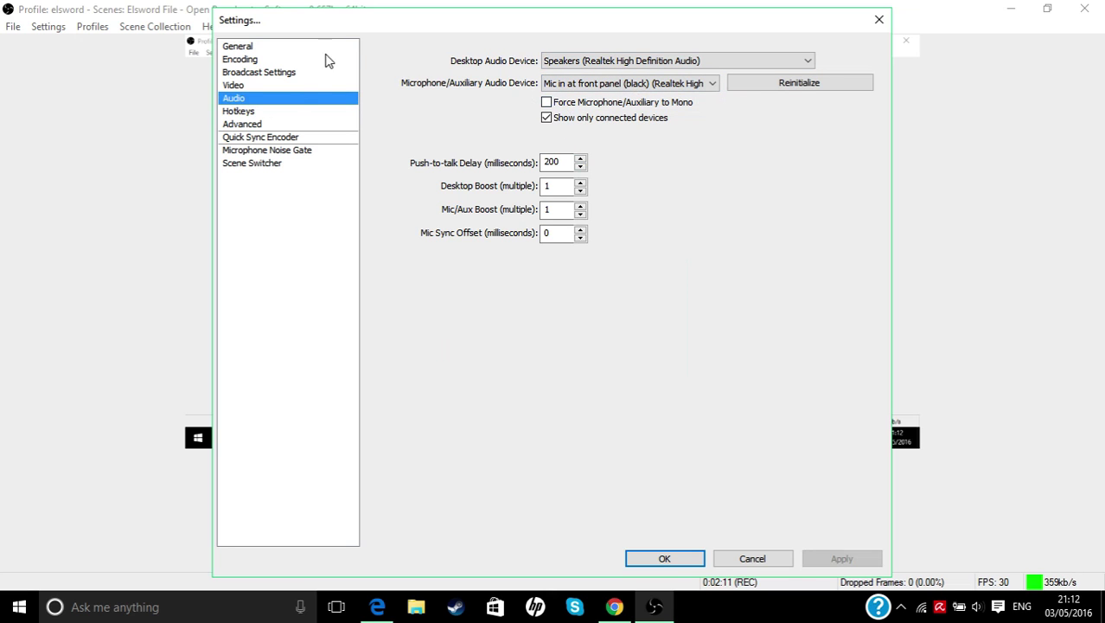
click(240, 110)
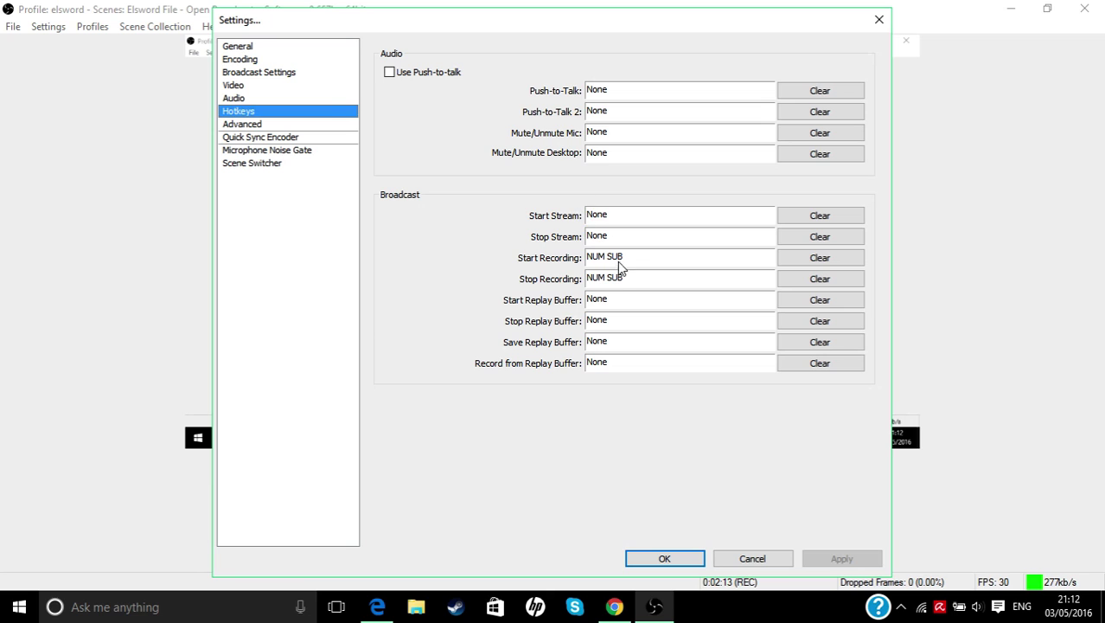
click(313, 130)
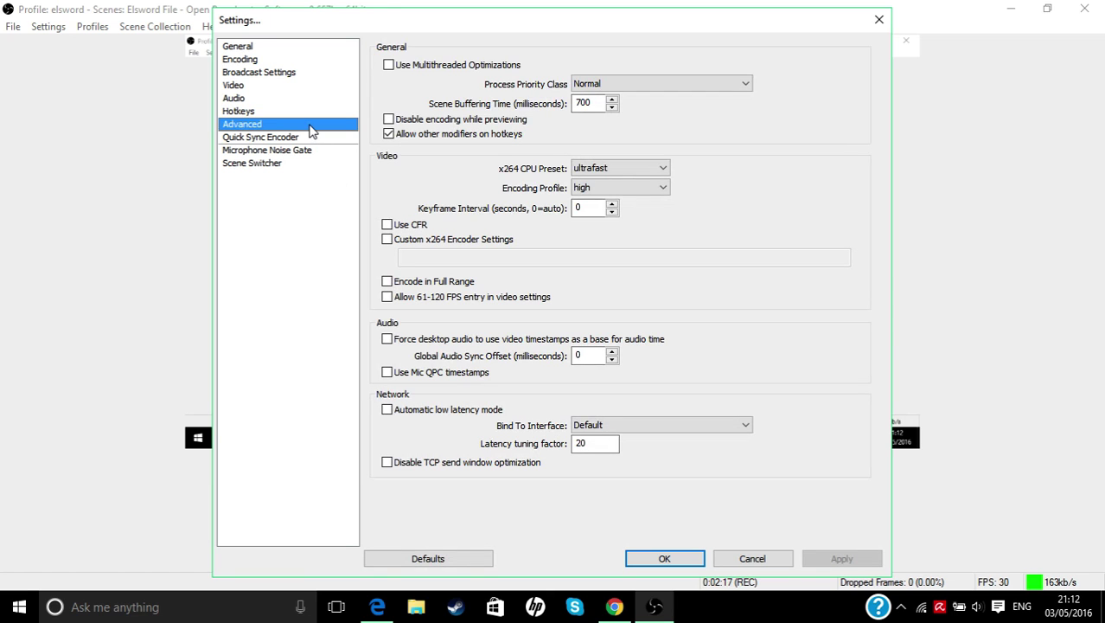
- Set the x264 CPU preset to ultrafast and accept the warning
click(593, 171)
click(594, 174)
click(595, 173)
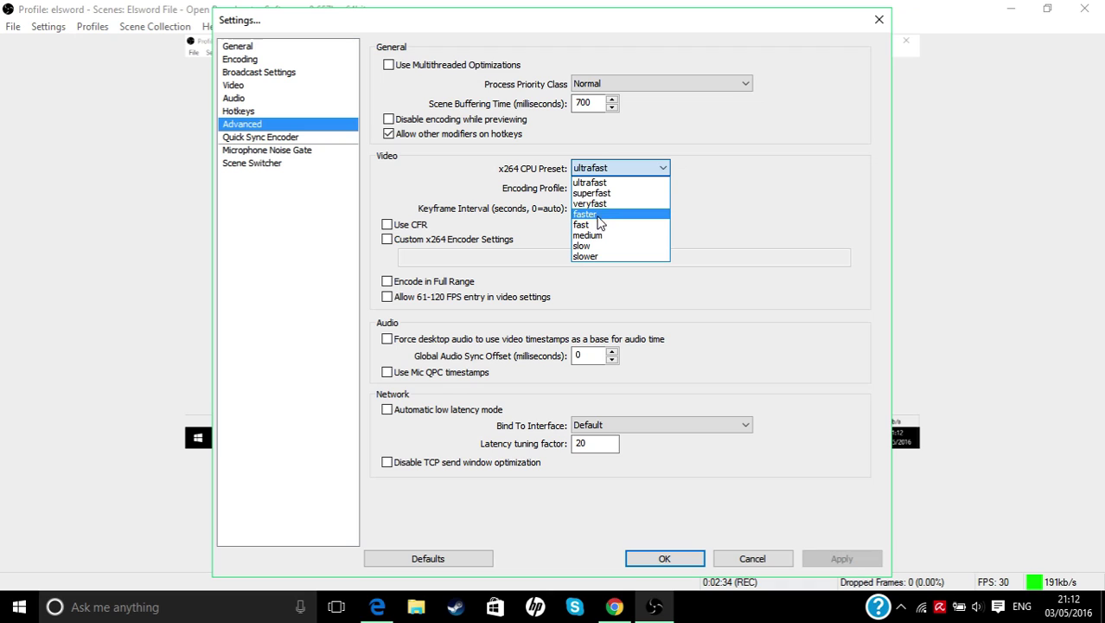
click(699, 198)
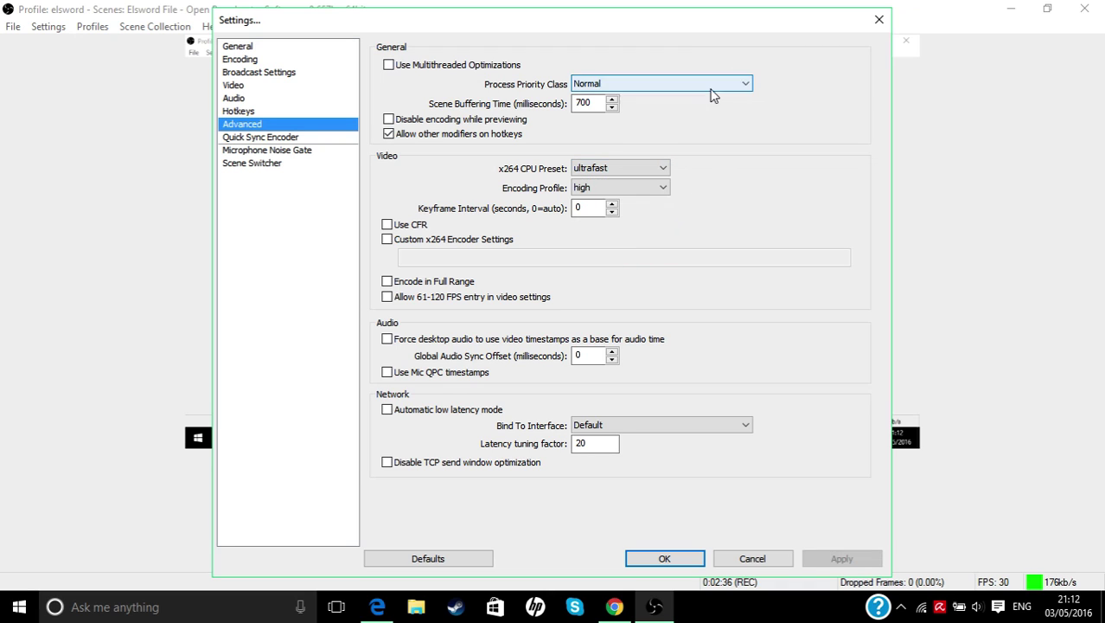
click(620, 171)
click(619, 183)
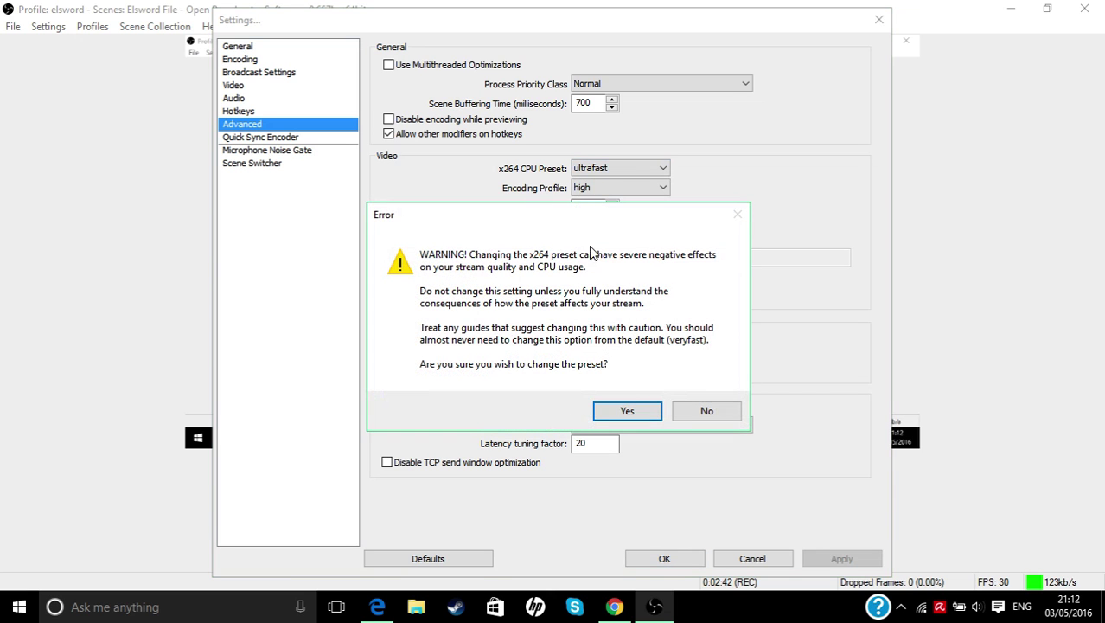
click(605, 406)
- Keep the encoding profile on high
click(634, 191)
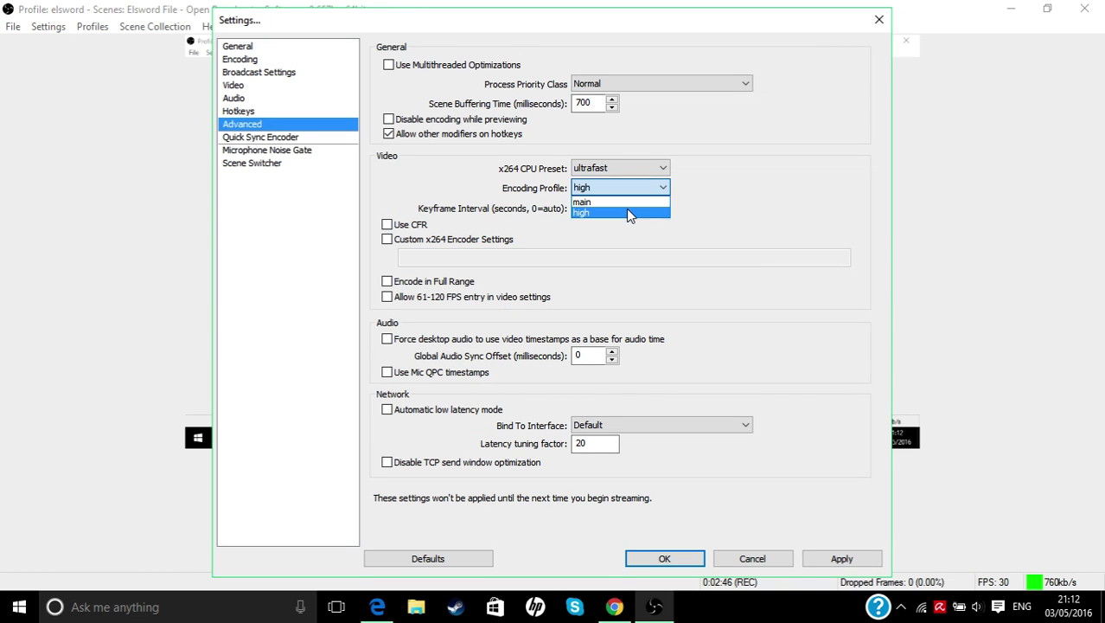
click(627, 211)
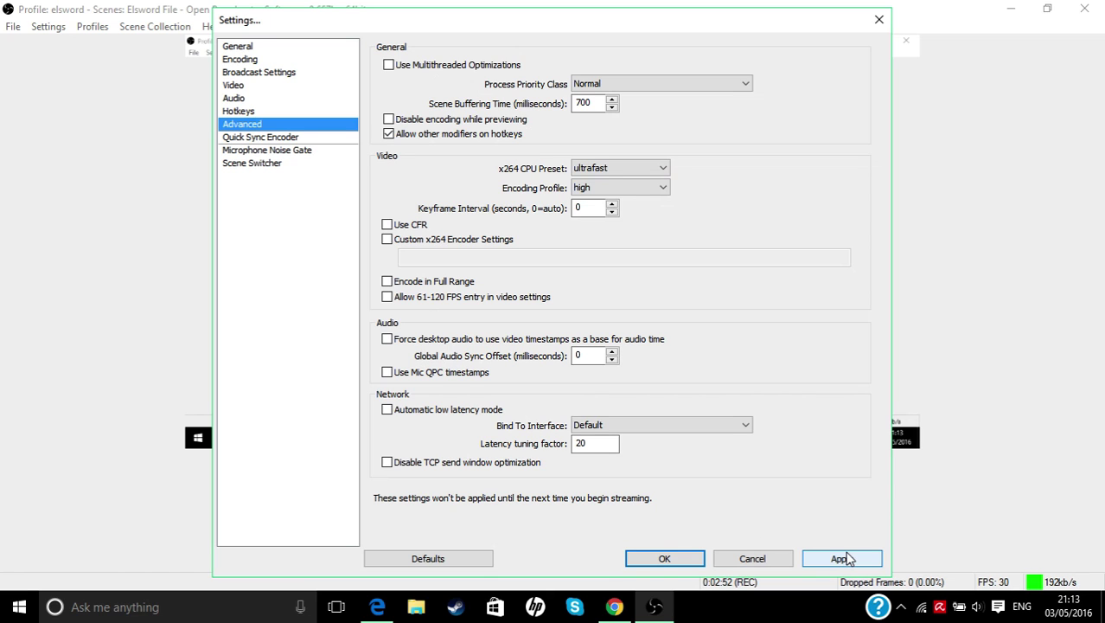
click(267, 152)
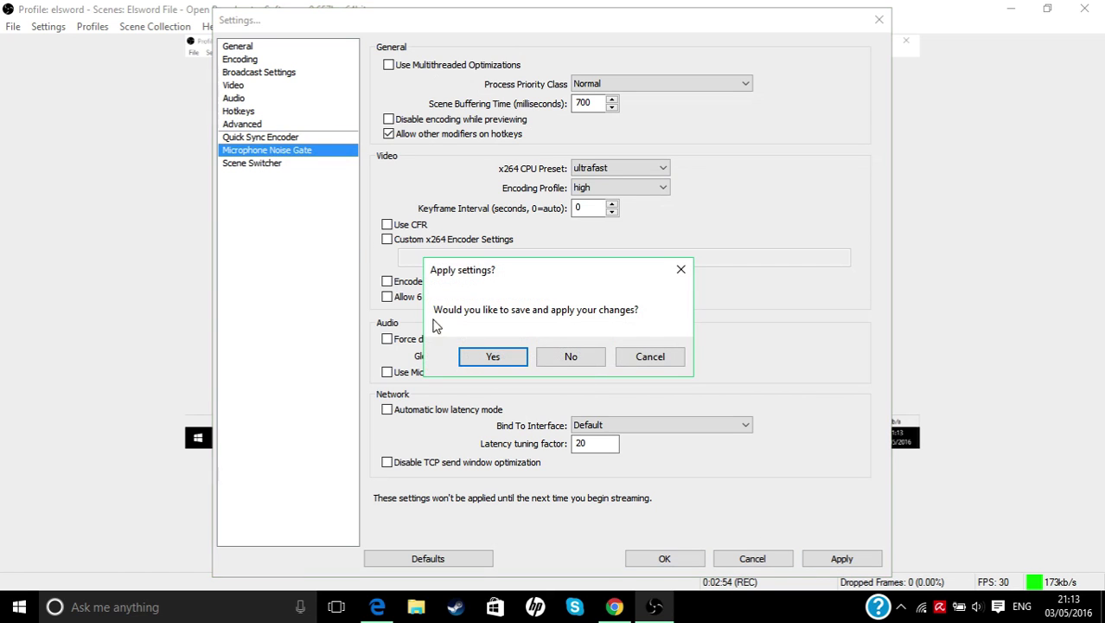
- Apply the encoding changes and lower the noise gate close threshold to -49 dB
click(474, 361)
click(303, 151)
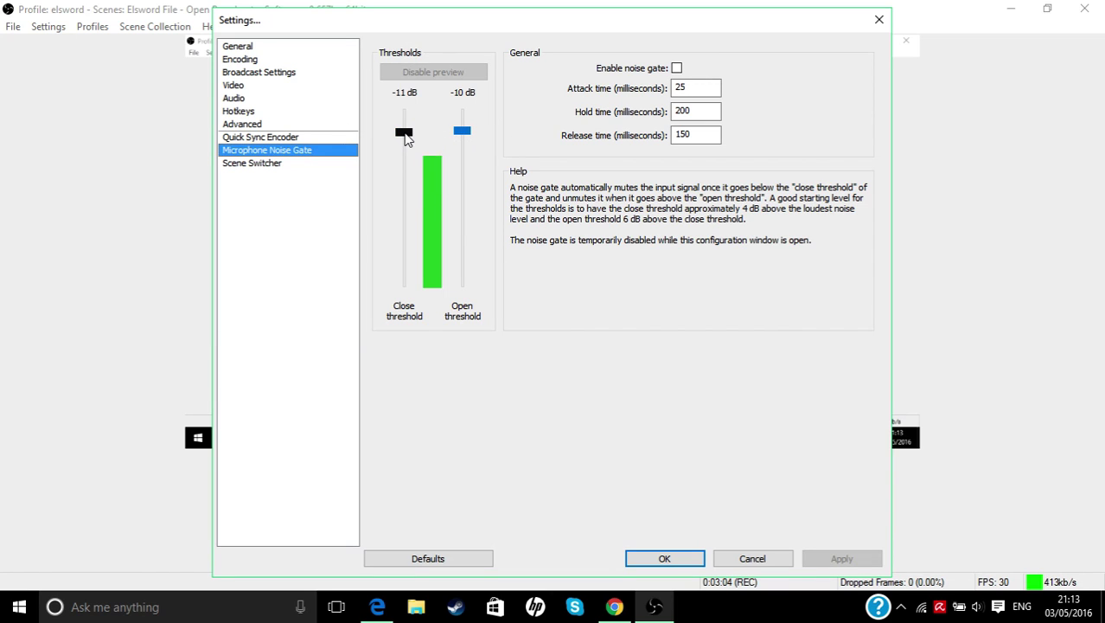
drag(404, 134, 406, 179)
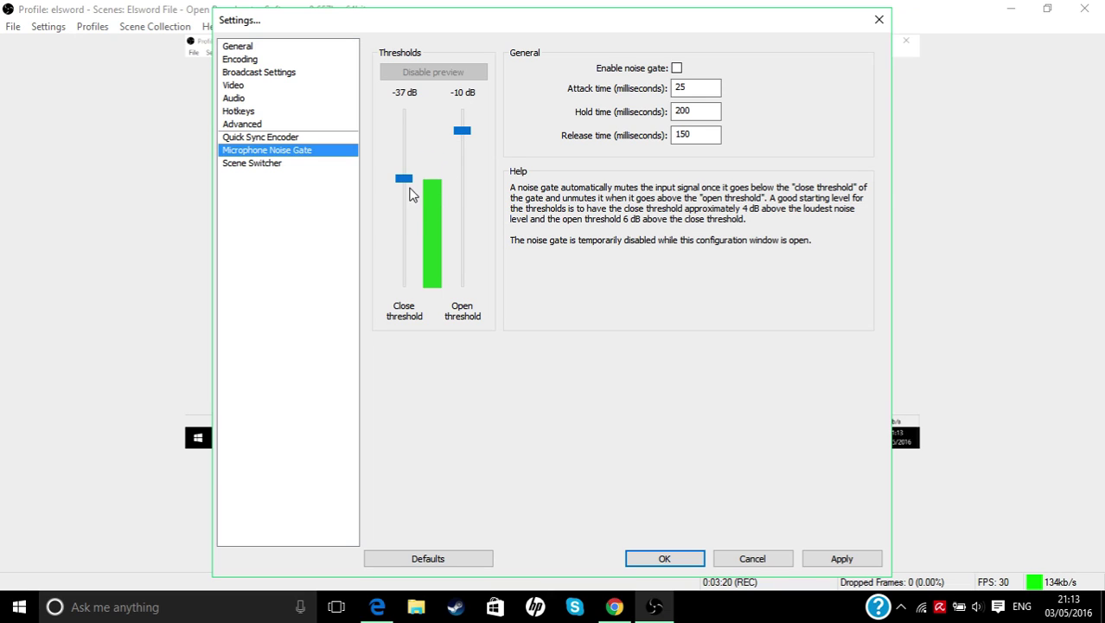
drag(404, 178, 403, 205)
- Set the noise gate open threshold to -16 dB
drag(468, 131, 464, 147)
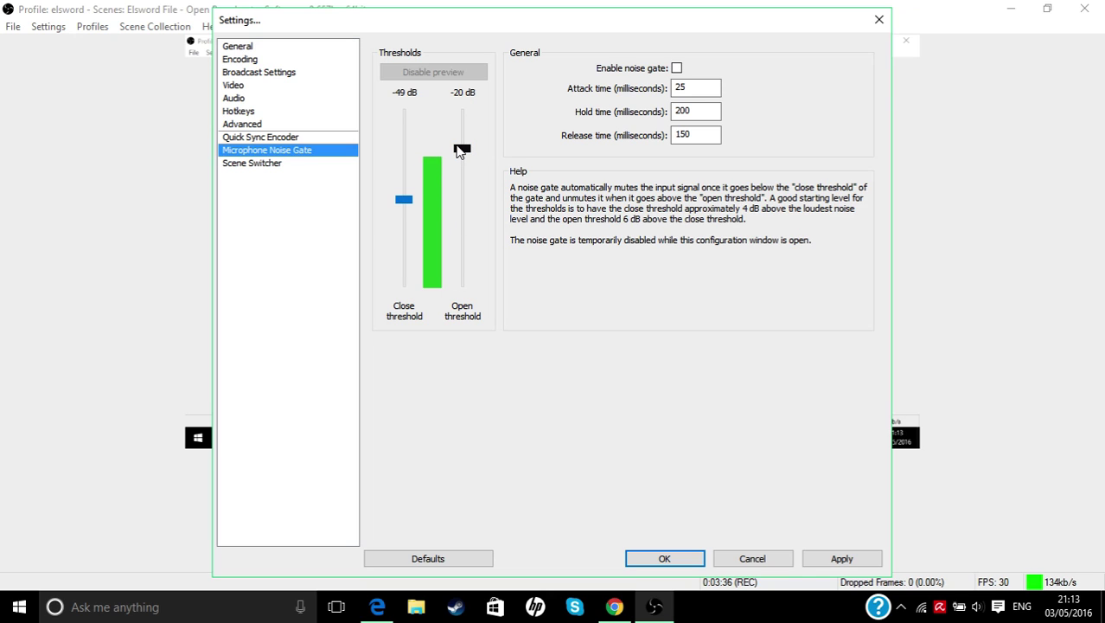
drag(460, 148, 461, 141)
click(298, 167)
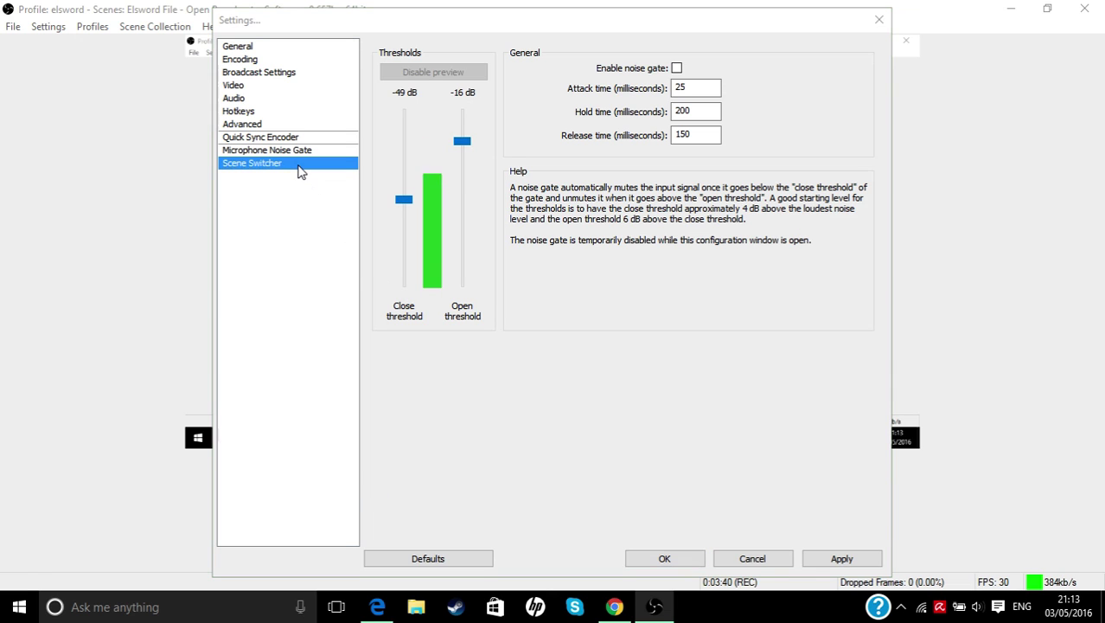
- Apply the noise gate changes, close Settings, and add a new scene named GAME
click(491, 362)
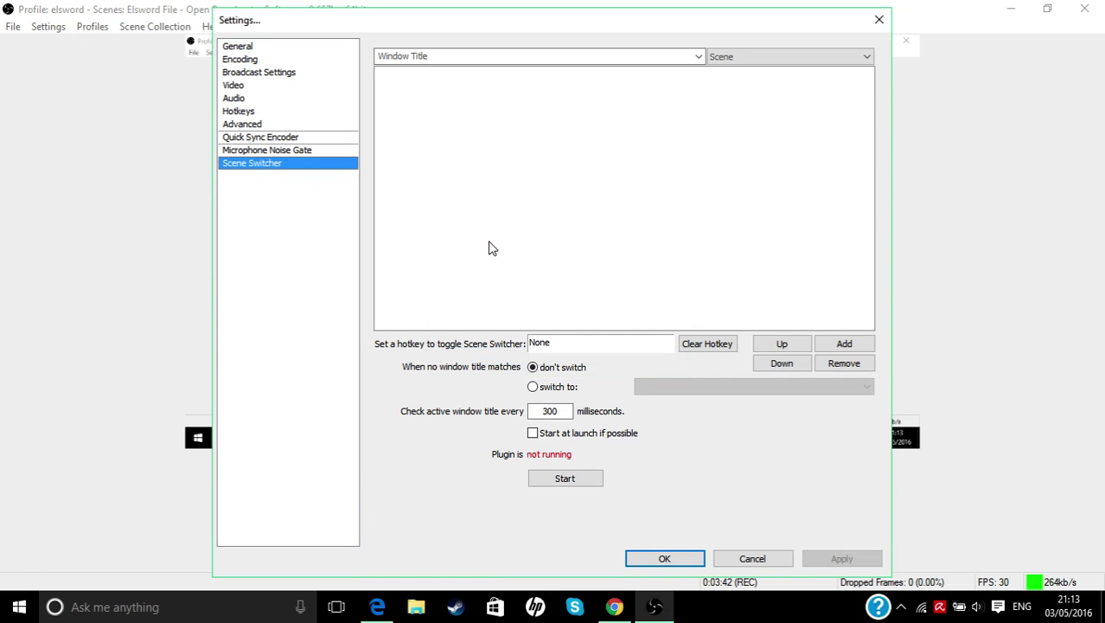
click(664, 558)
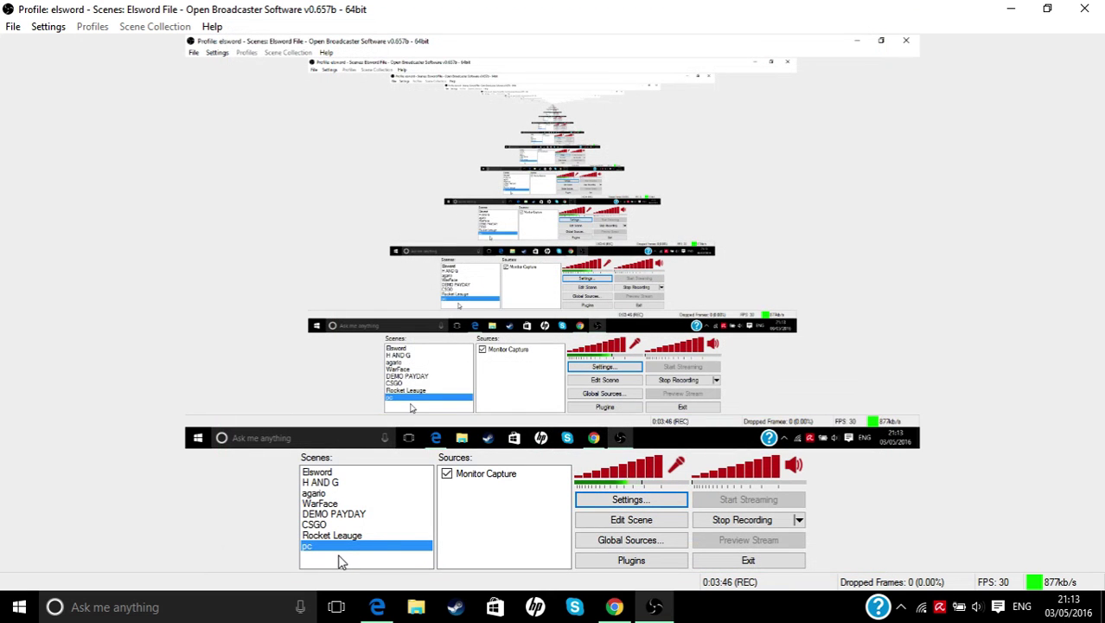
right_click(316, 557)
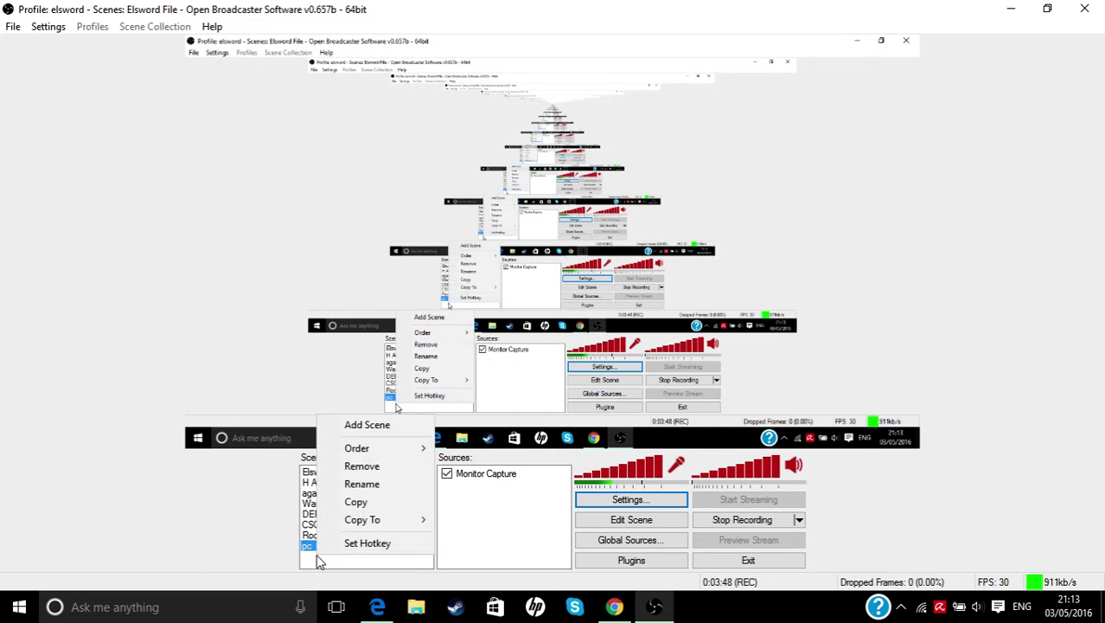
click(378, 427)
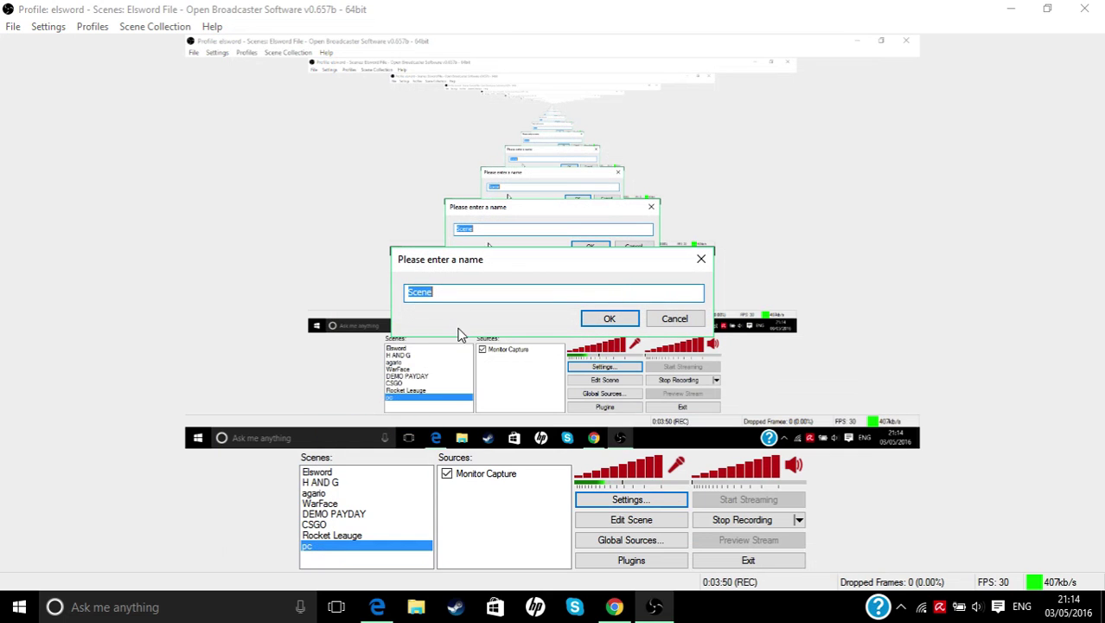
text(Gme)
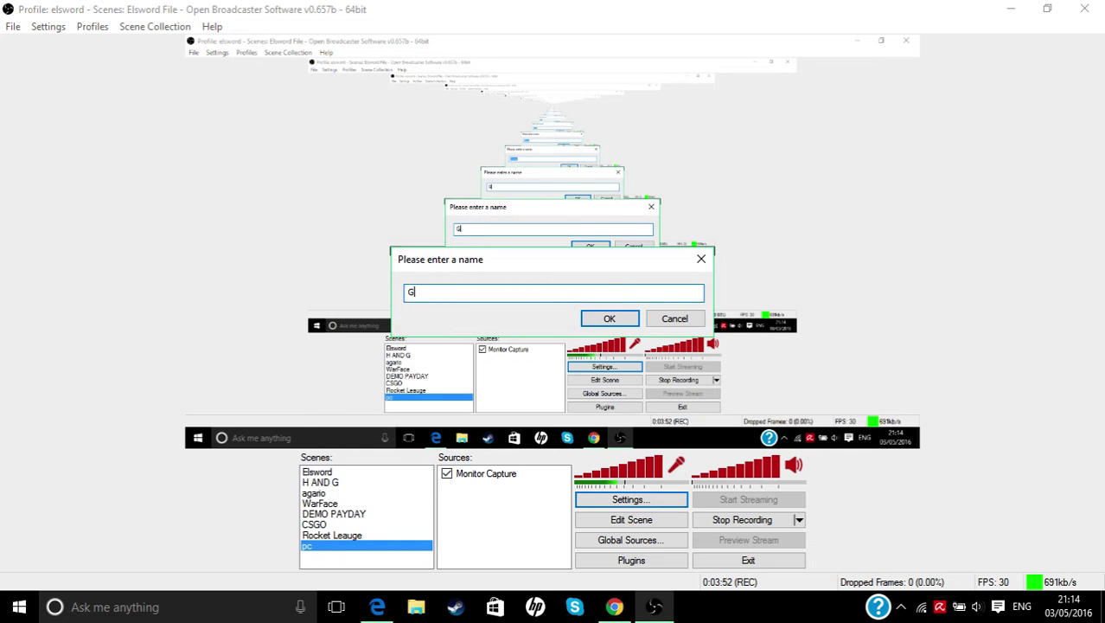
key(BackSpace)
key(BackSpace)
key(BackSpace)
text(ME)
click(610, 317)
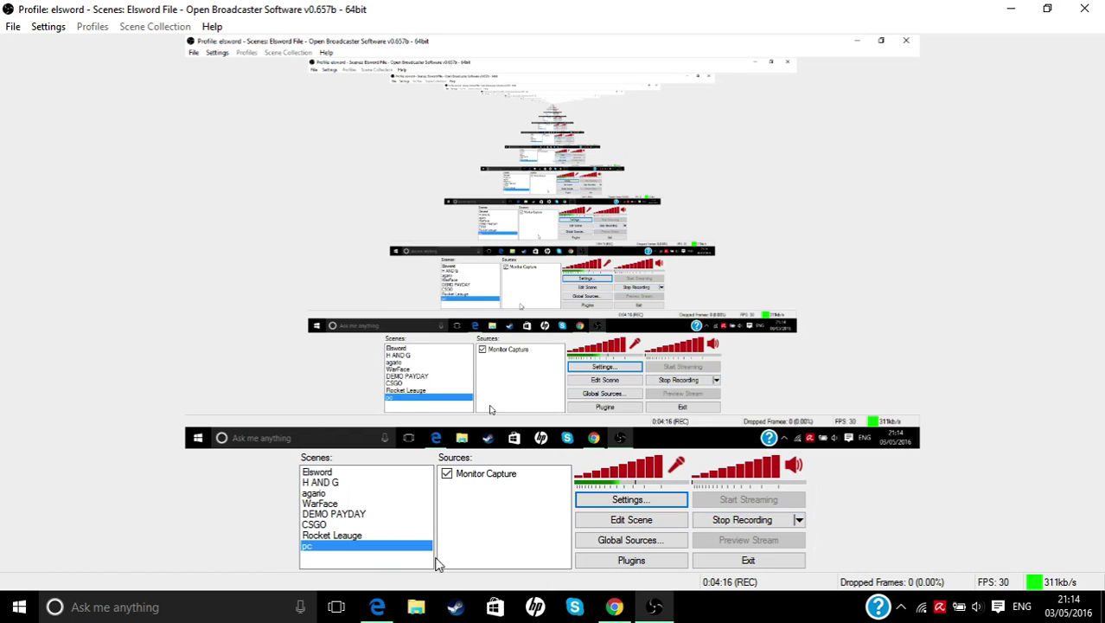
- Add a Video Capture Device source with the default name, using the HP Truevision HD webcam
right_click(471, 509)
mouse_move(529, 518)
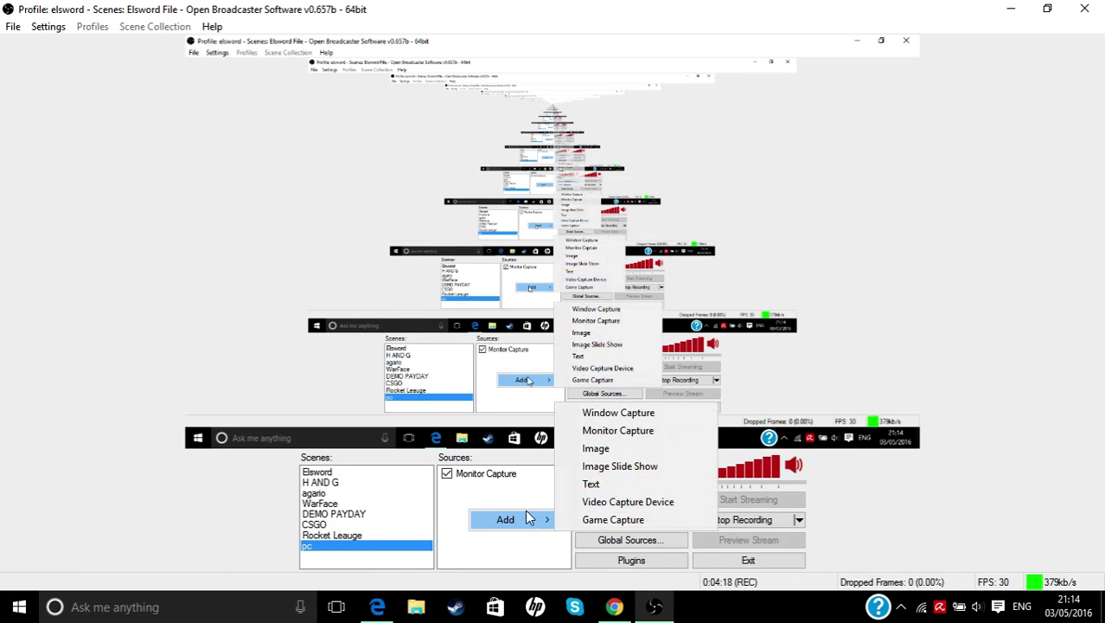
click(646, 501)
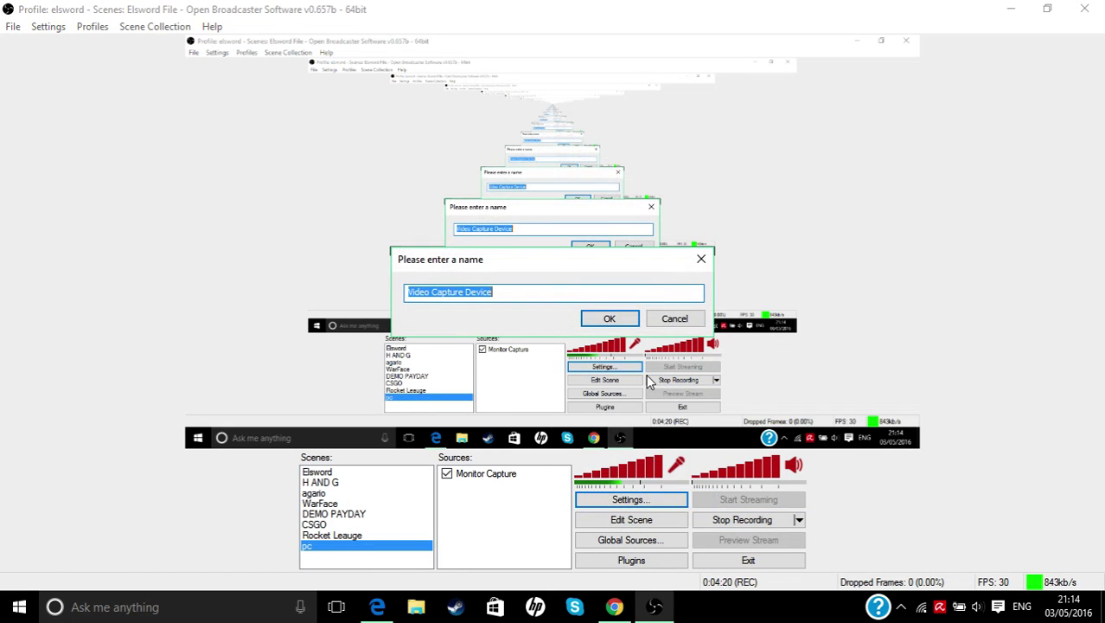
click(610, 318)
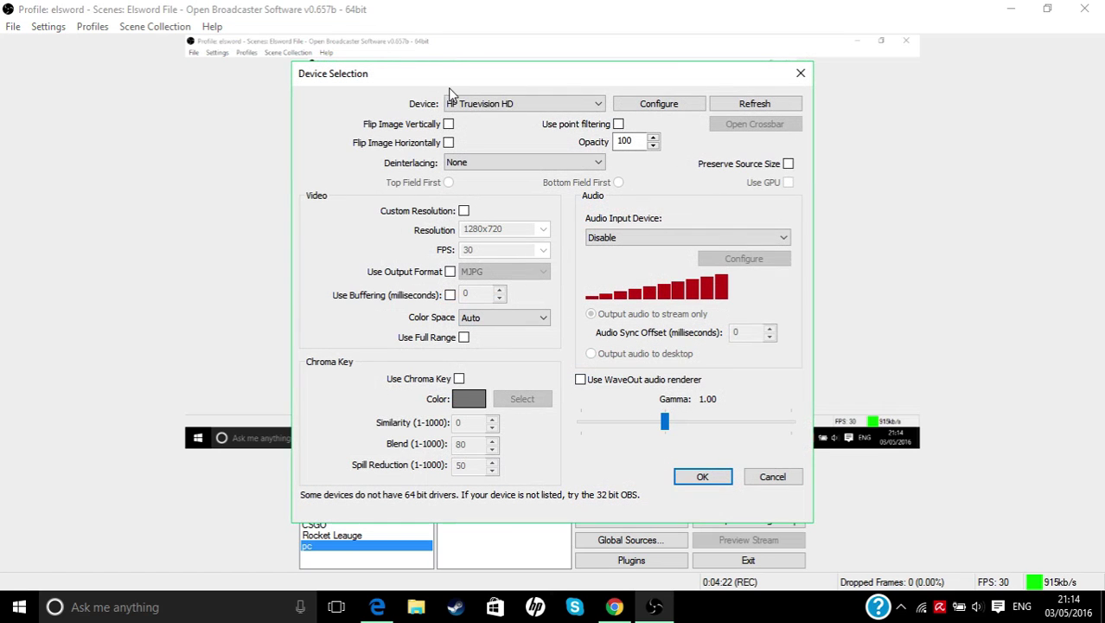
click(468, 105)
click(504, 116)
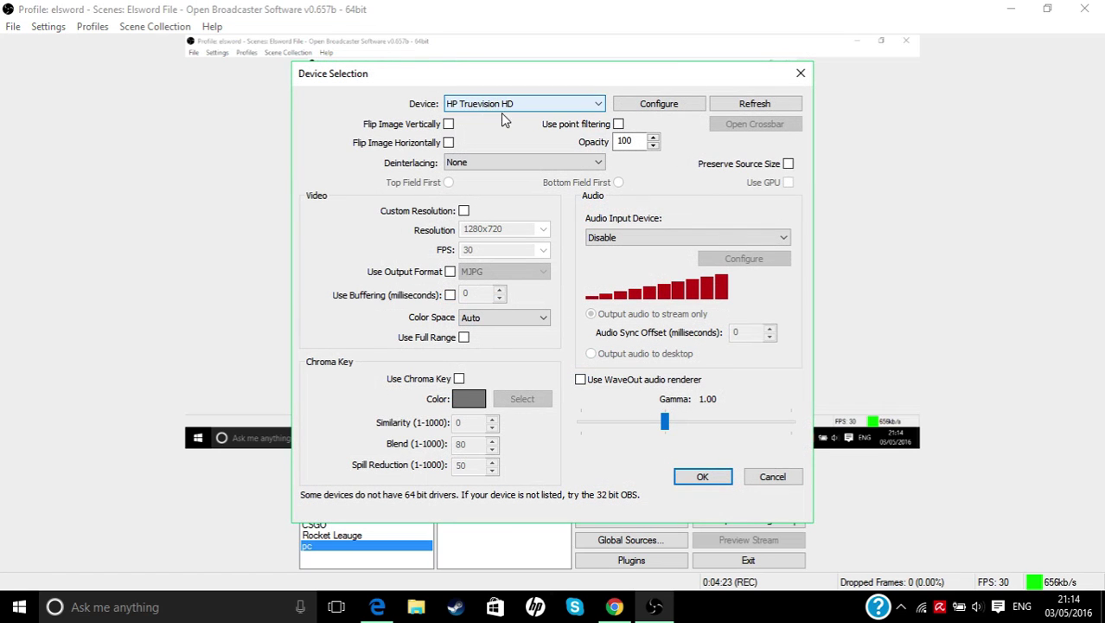
click(702, 477)
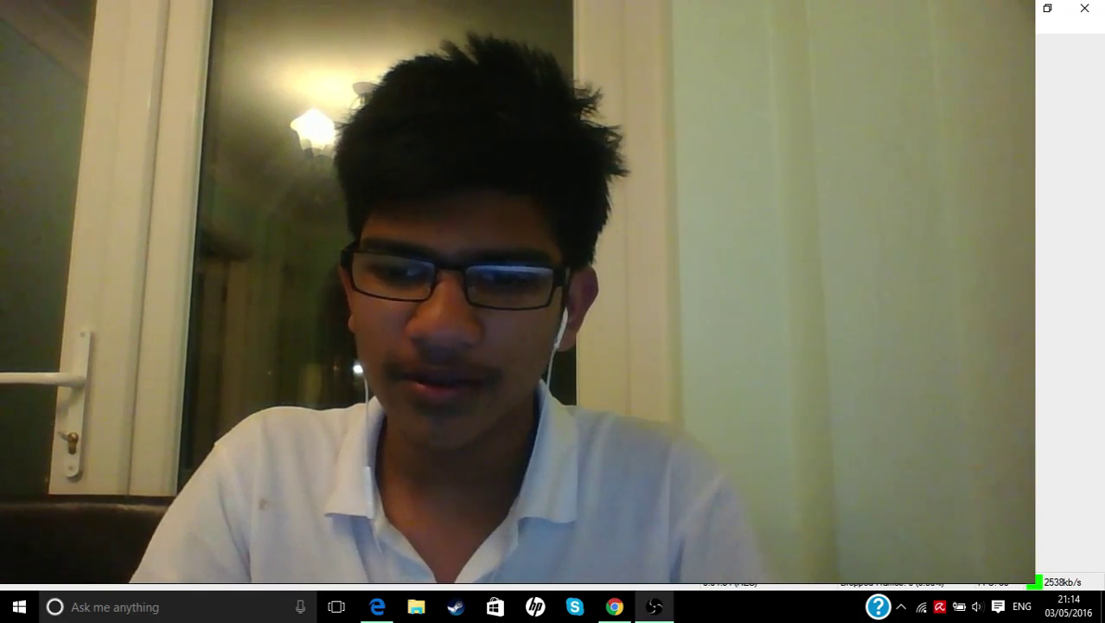
- Leave fullscreen preview and resize the webcam source into a small top-left overlay
key(Escape)
drag(828, 398, 244, 80)
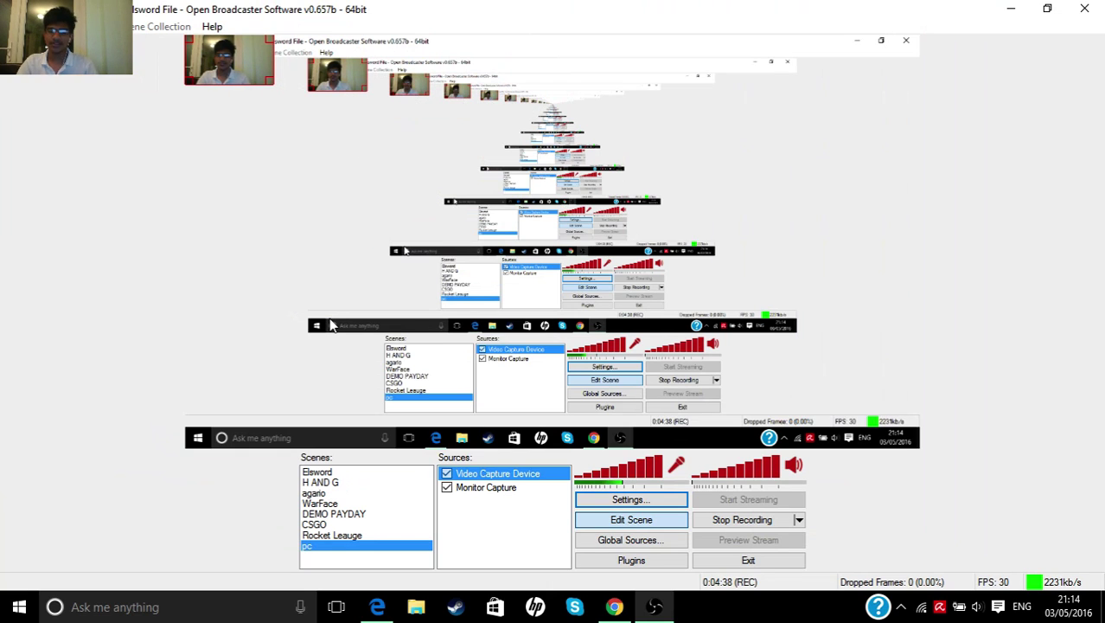